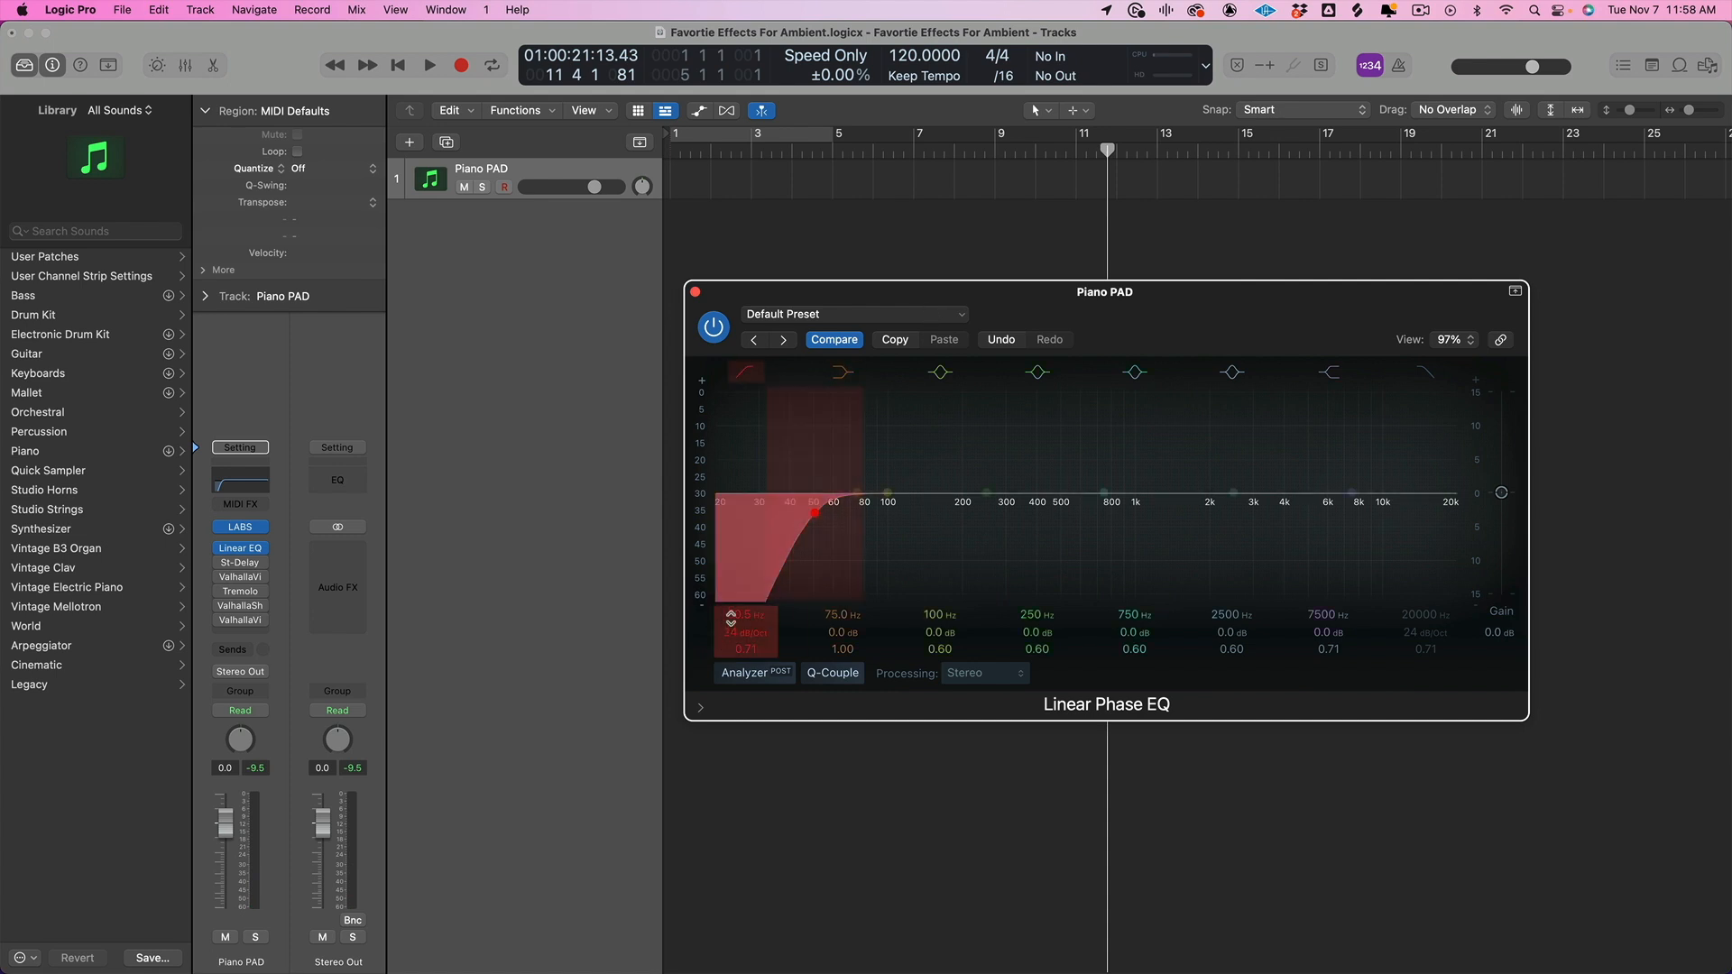
Step: Raise the low-cut filter frequency in the Linear Phase EQ to about 71 Hz and close the EQ
left_click_drag(814, 512, 852, 513)
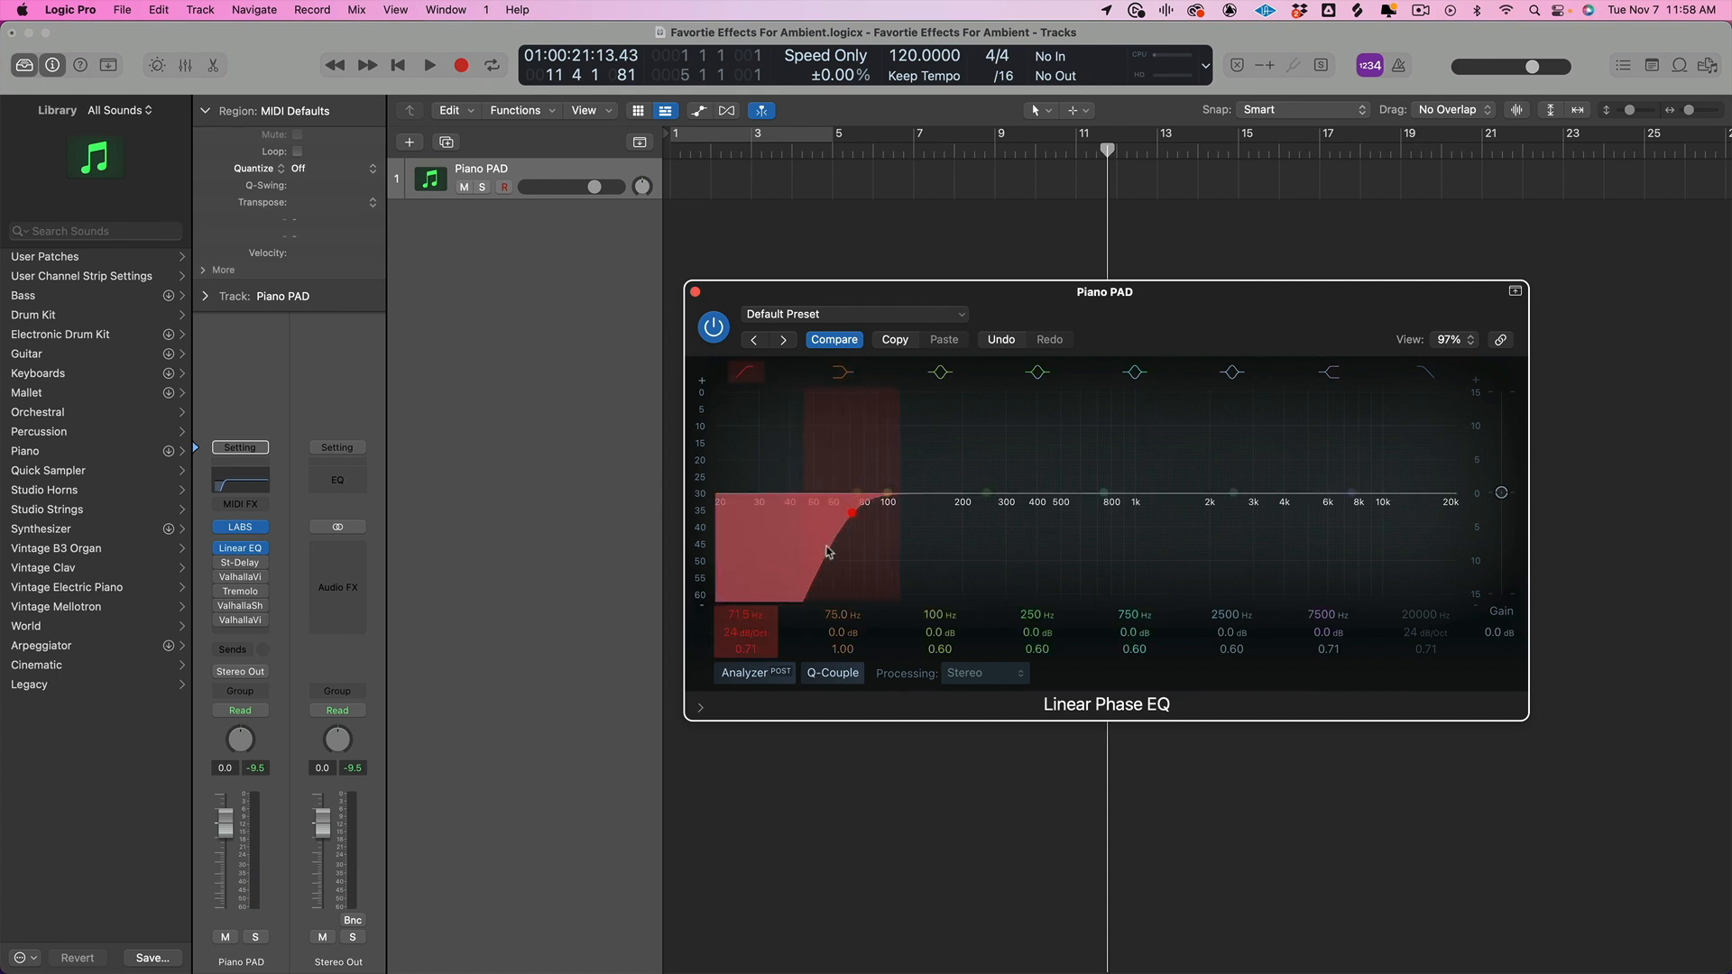
left_click(696, 293)
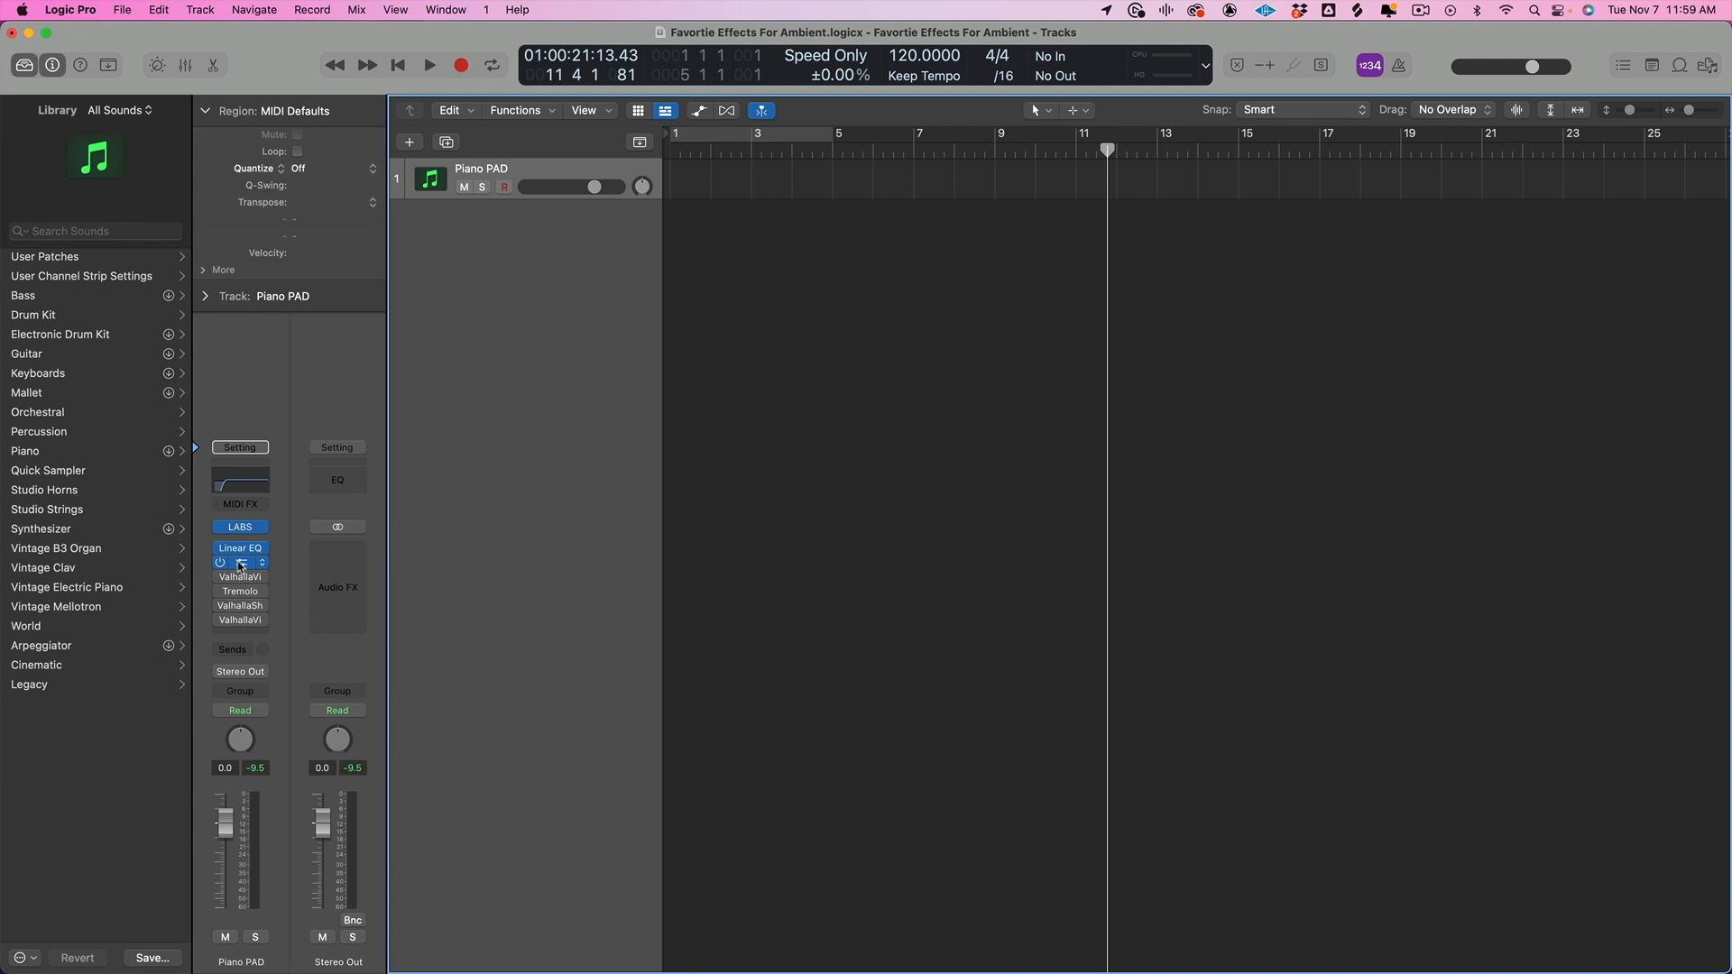
Step: Open the Stereo Delay on the Piano PAD channel and set its right output mix to 50%
left_click(241, 563)
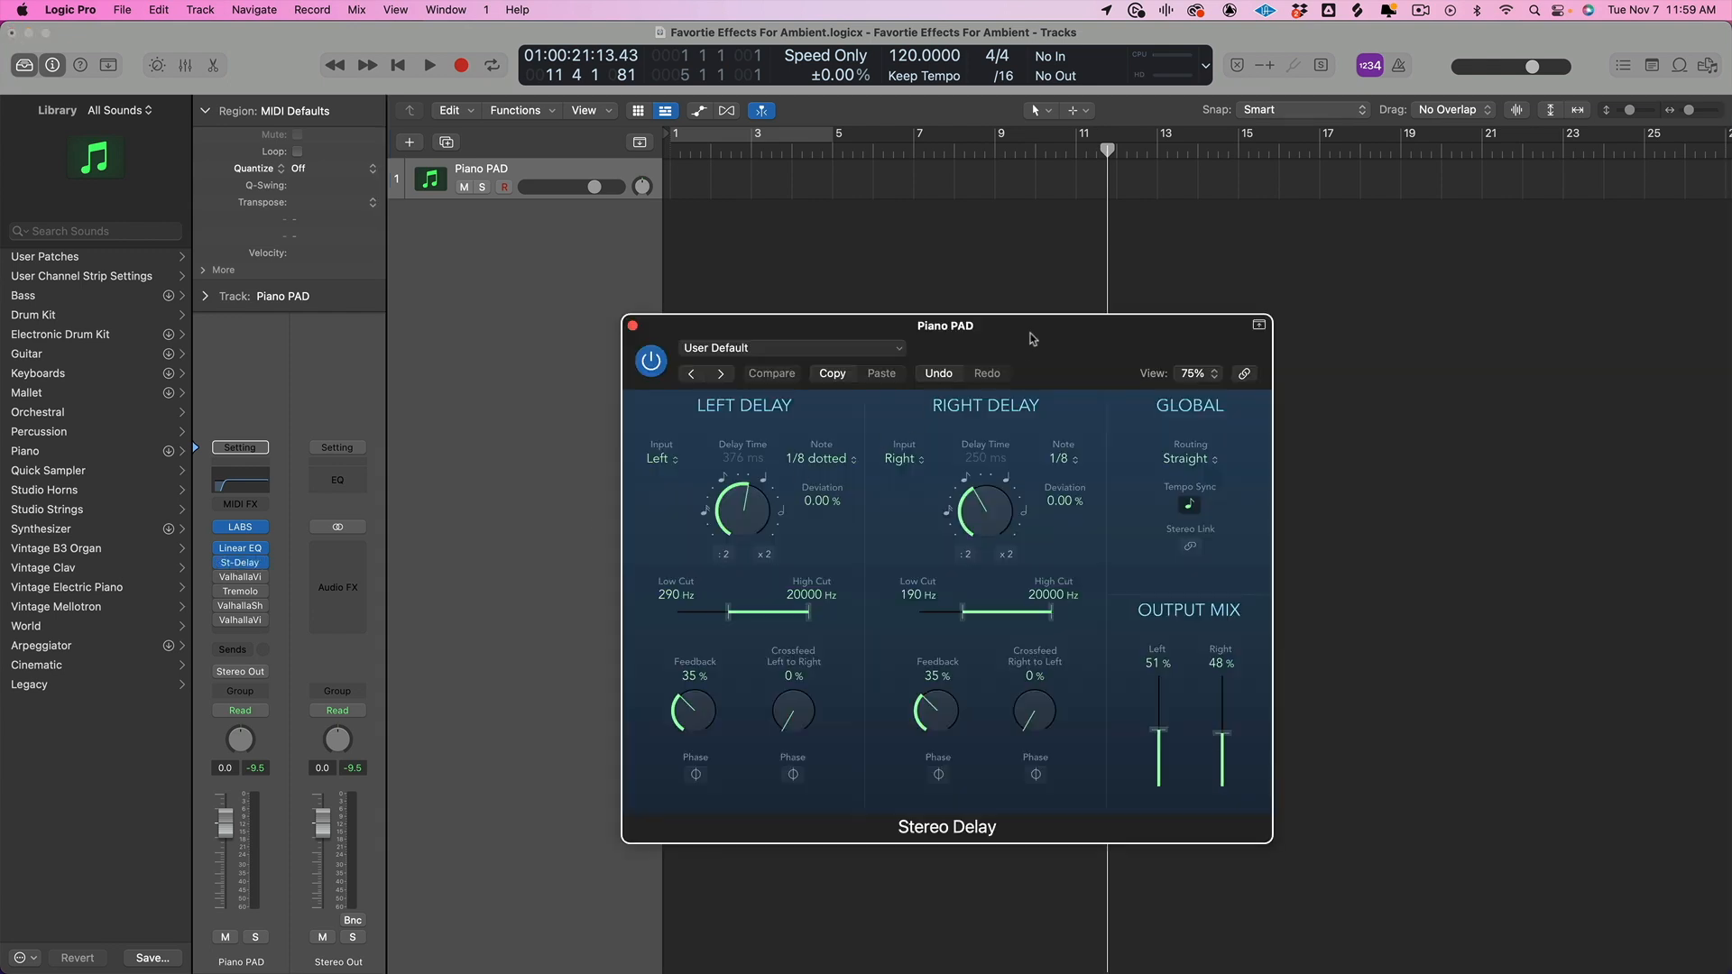
left_click_drag(1033, 338, 1129, 267)
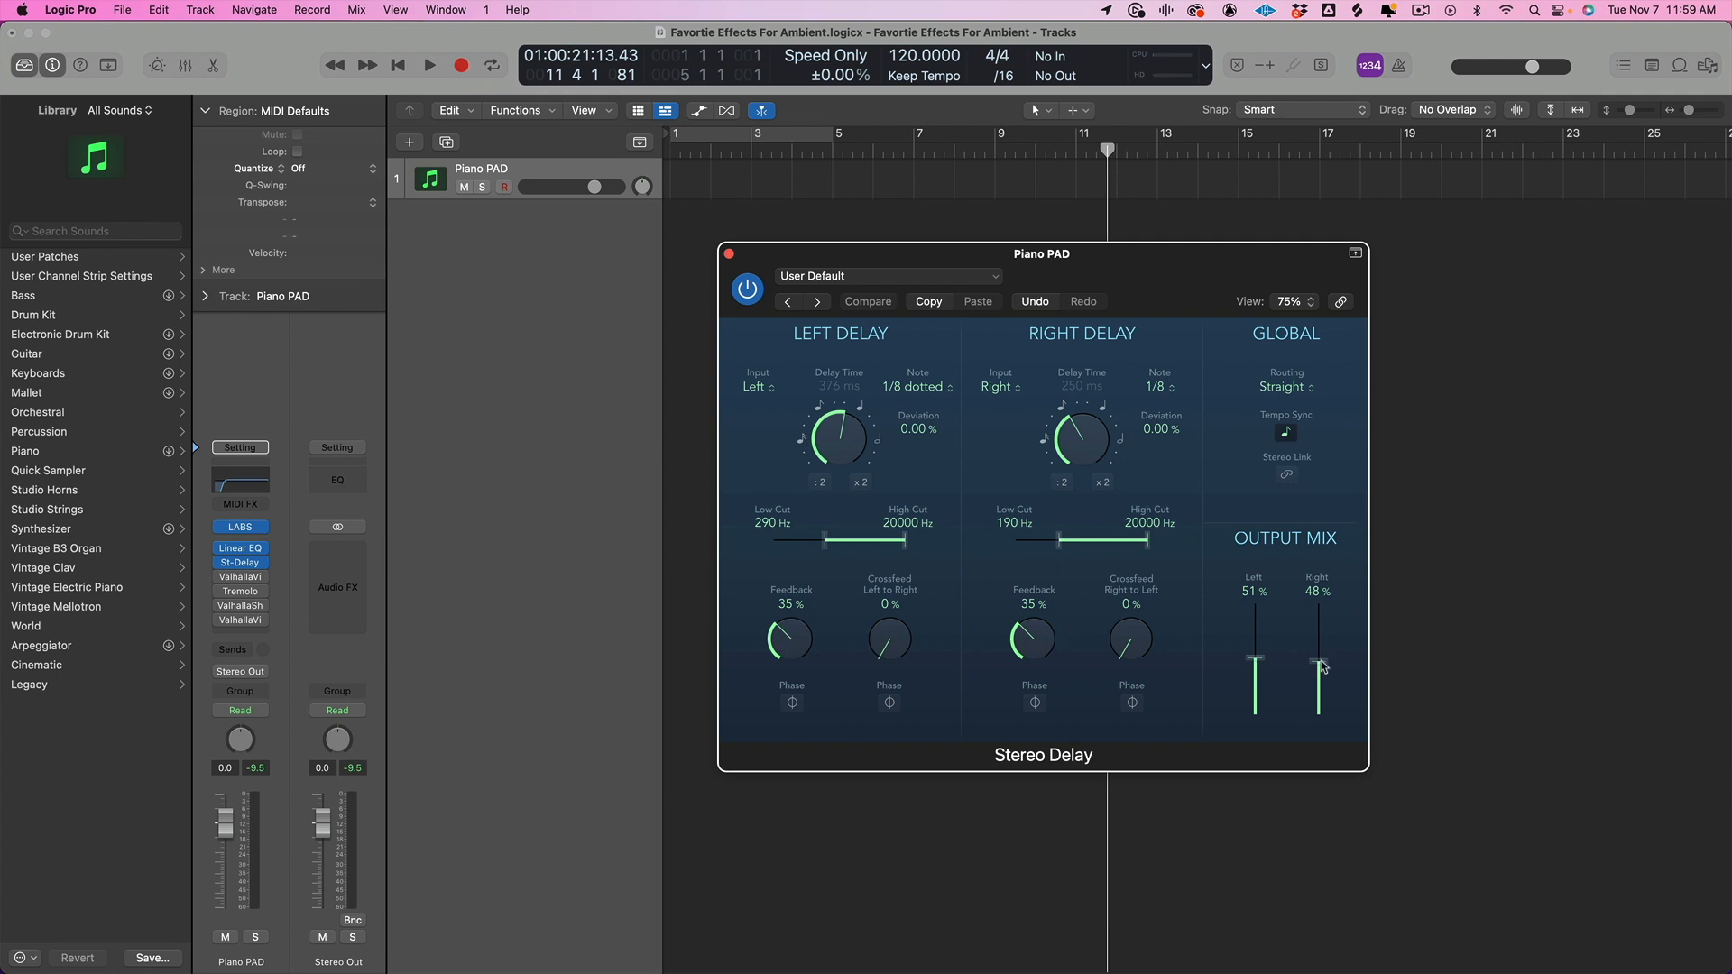
left_click_drag(1323, 660, 1320, 662)
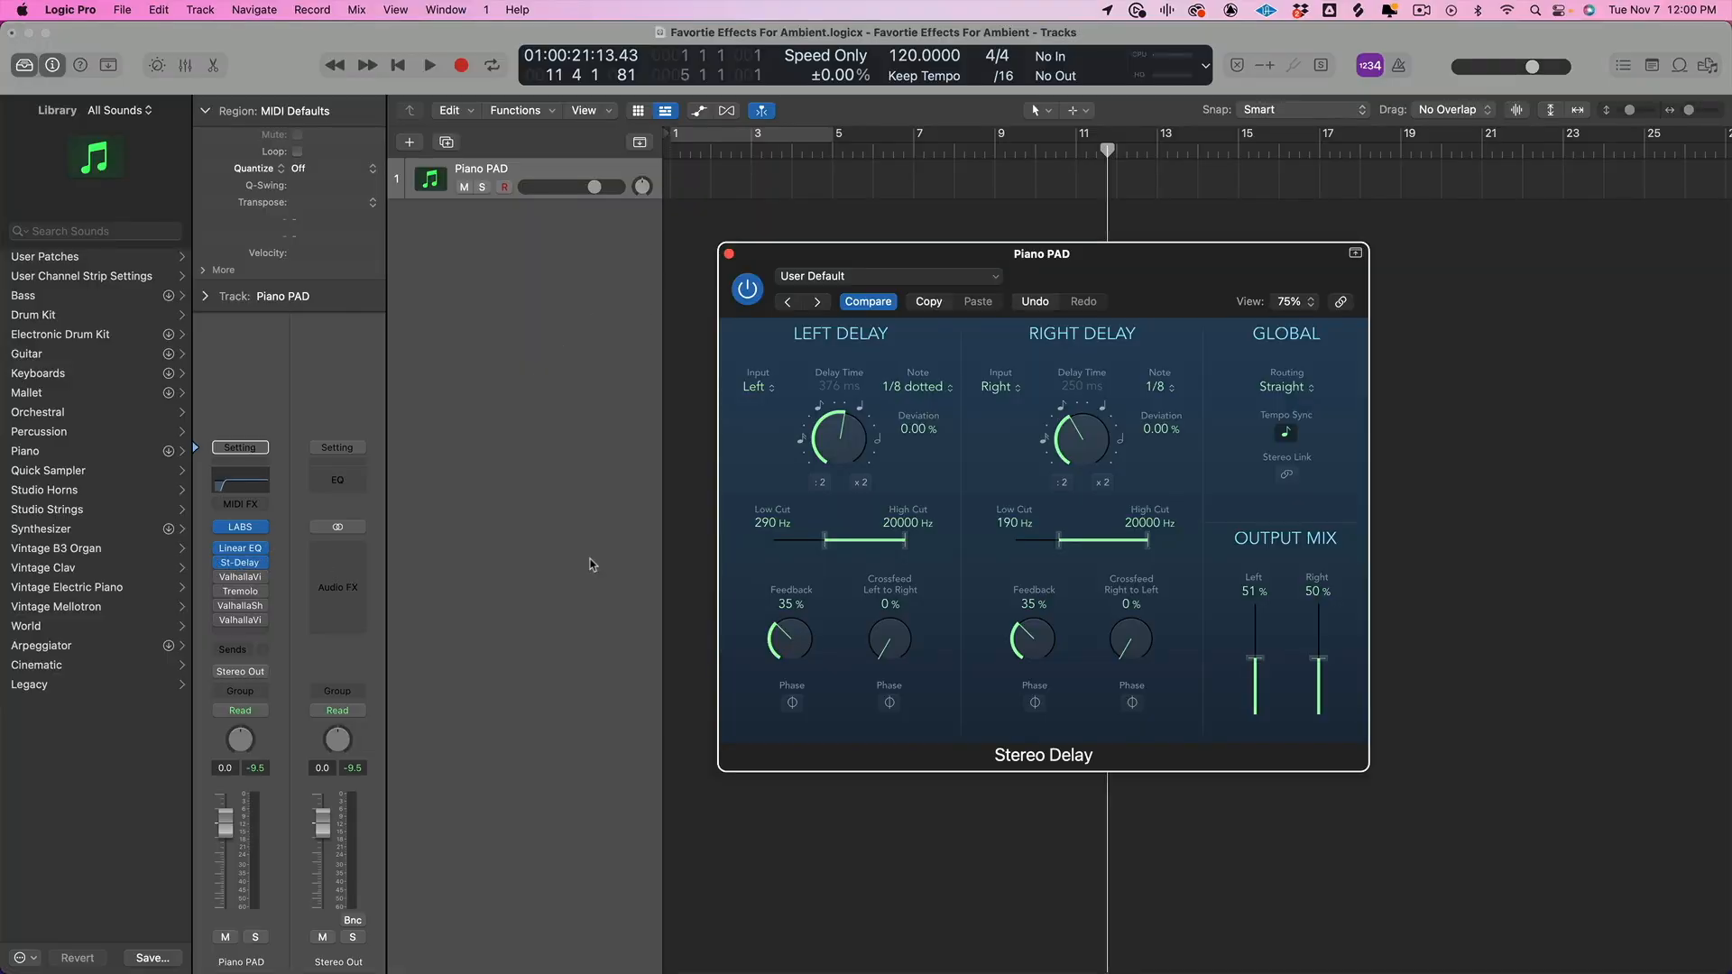
Step: Open the first ValhallaVintageVerb on the Piano PAD channel and set its EQ HighCut to 8680 Hz
mouse_move(241, 580)
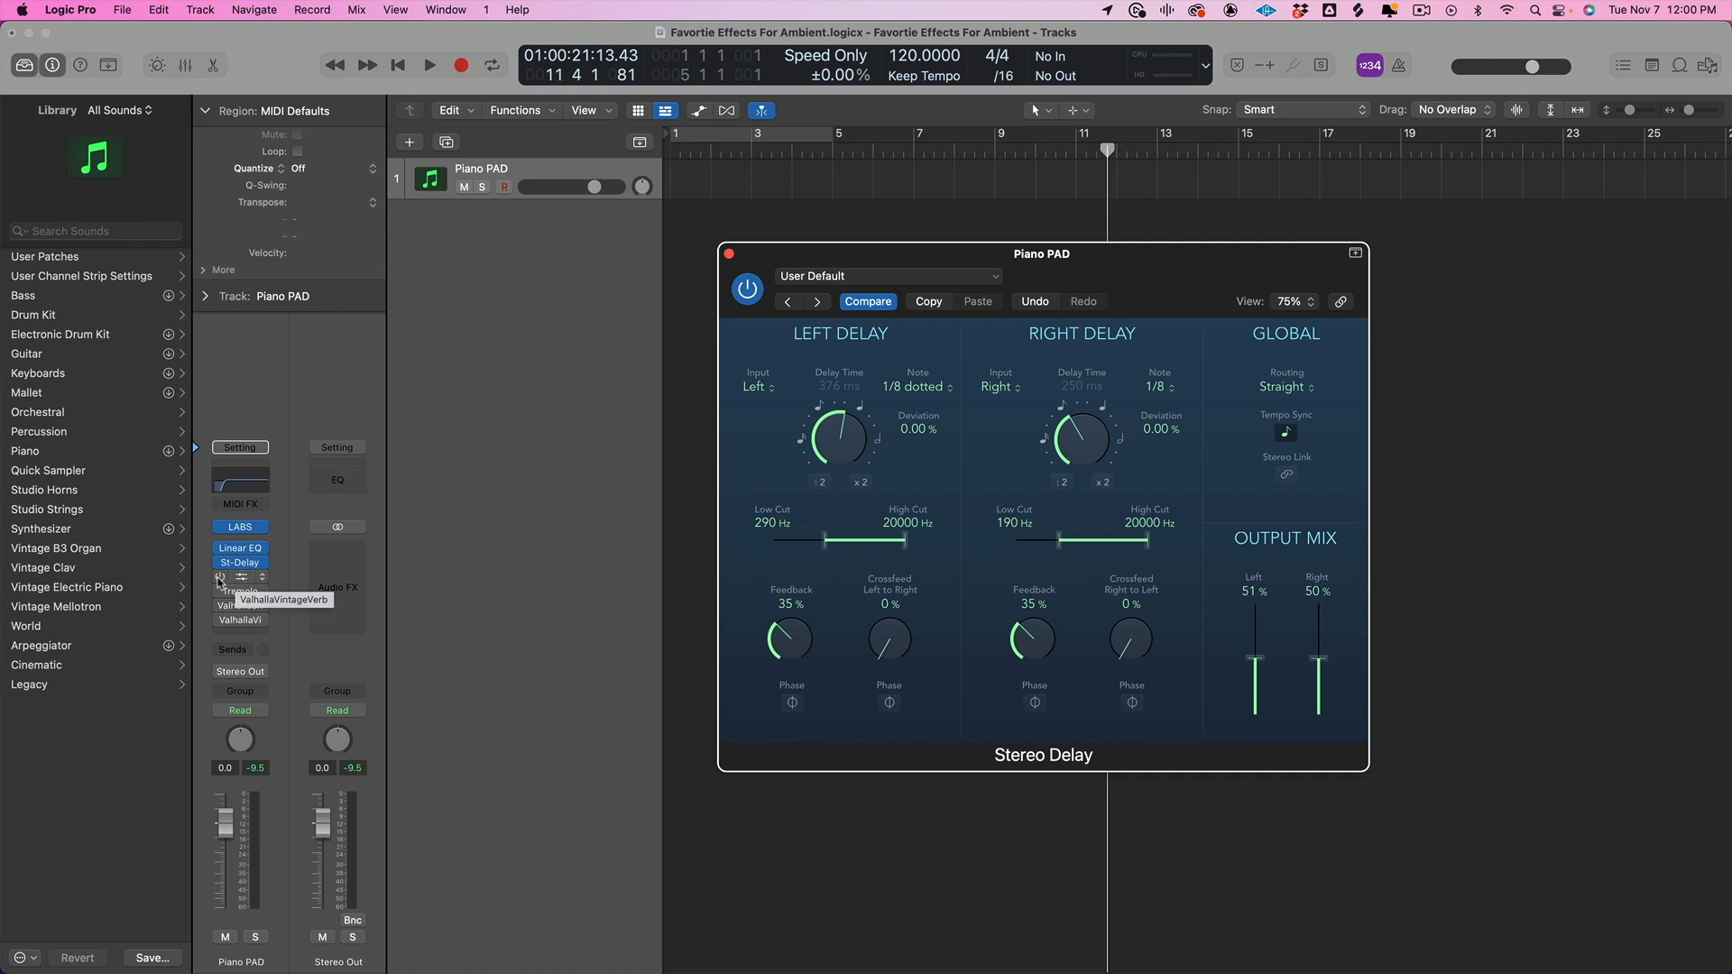
left_click(240, 580)
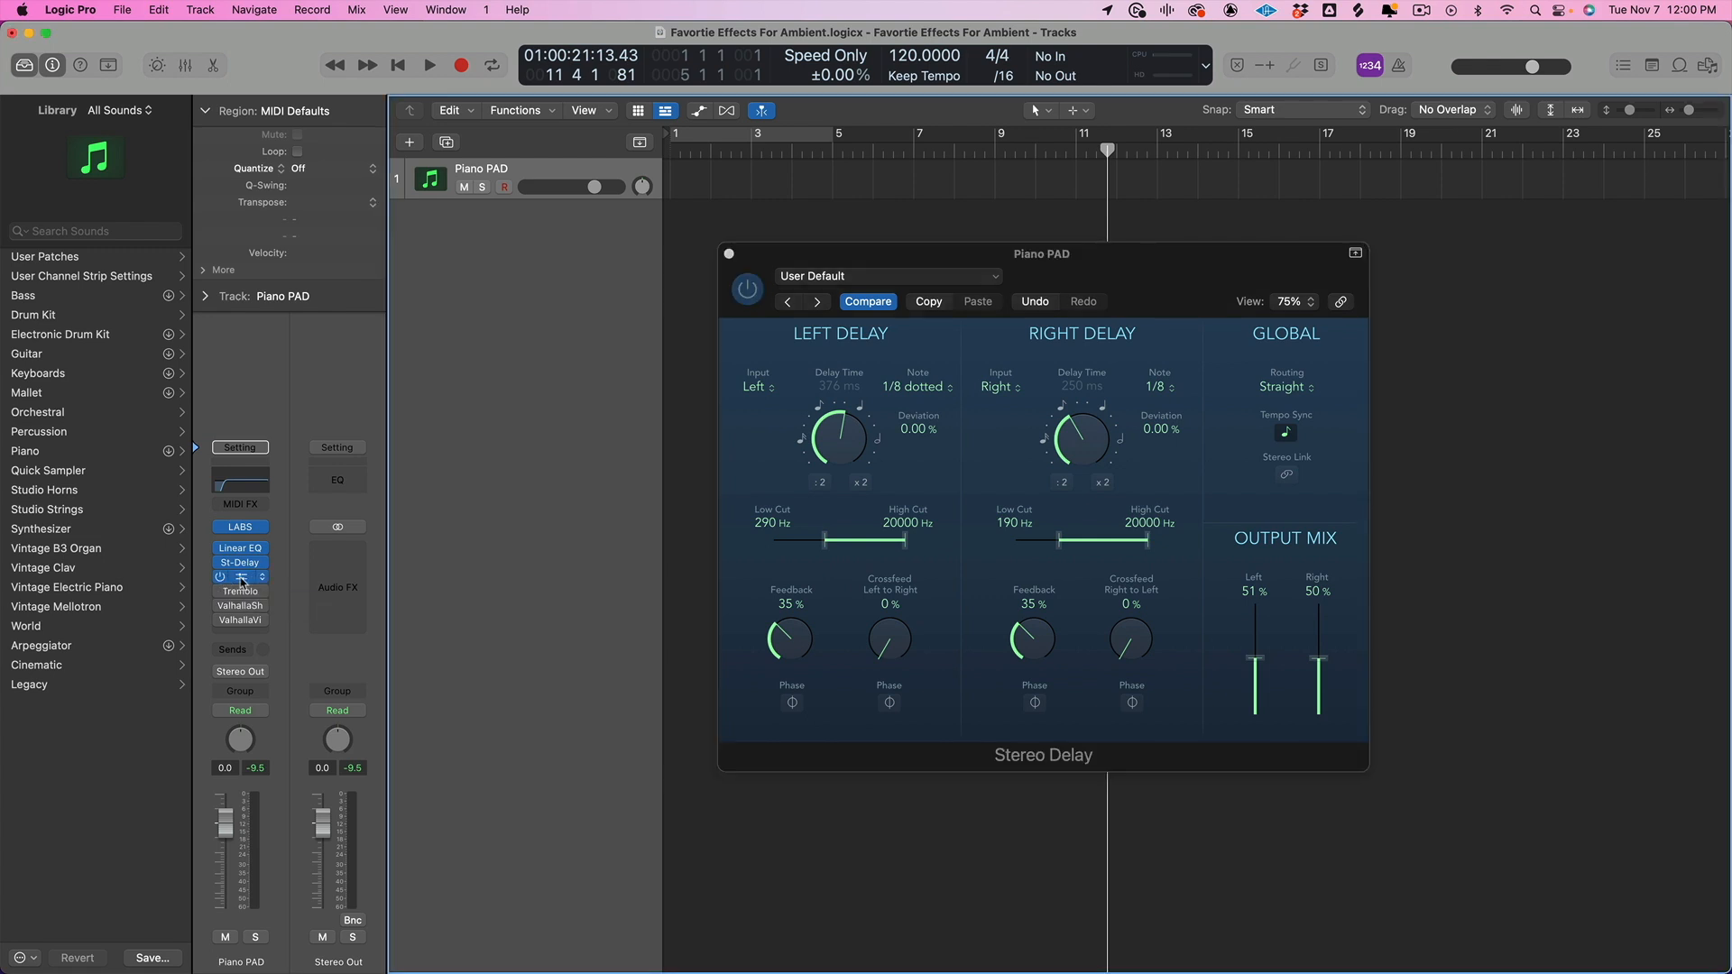
left_click_drag(1189, 358, 1195, 286)
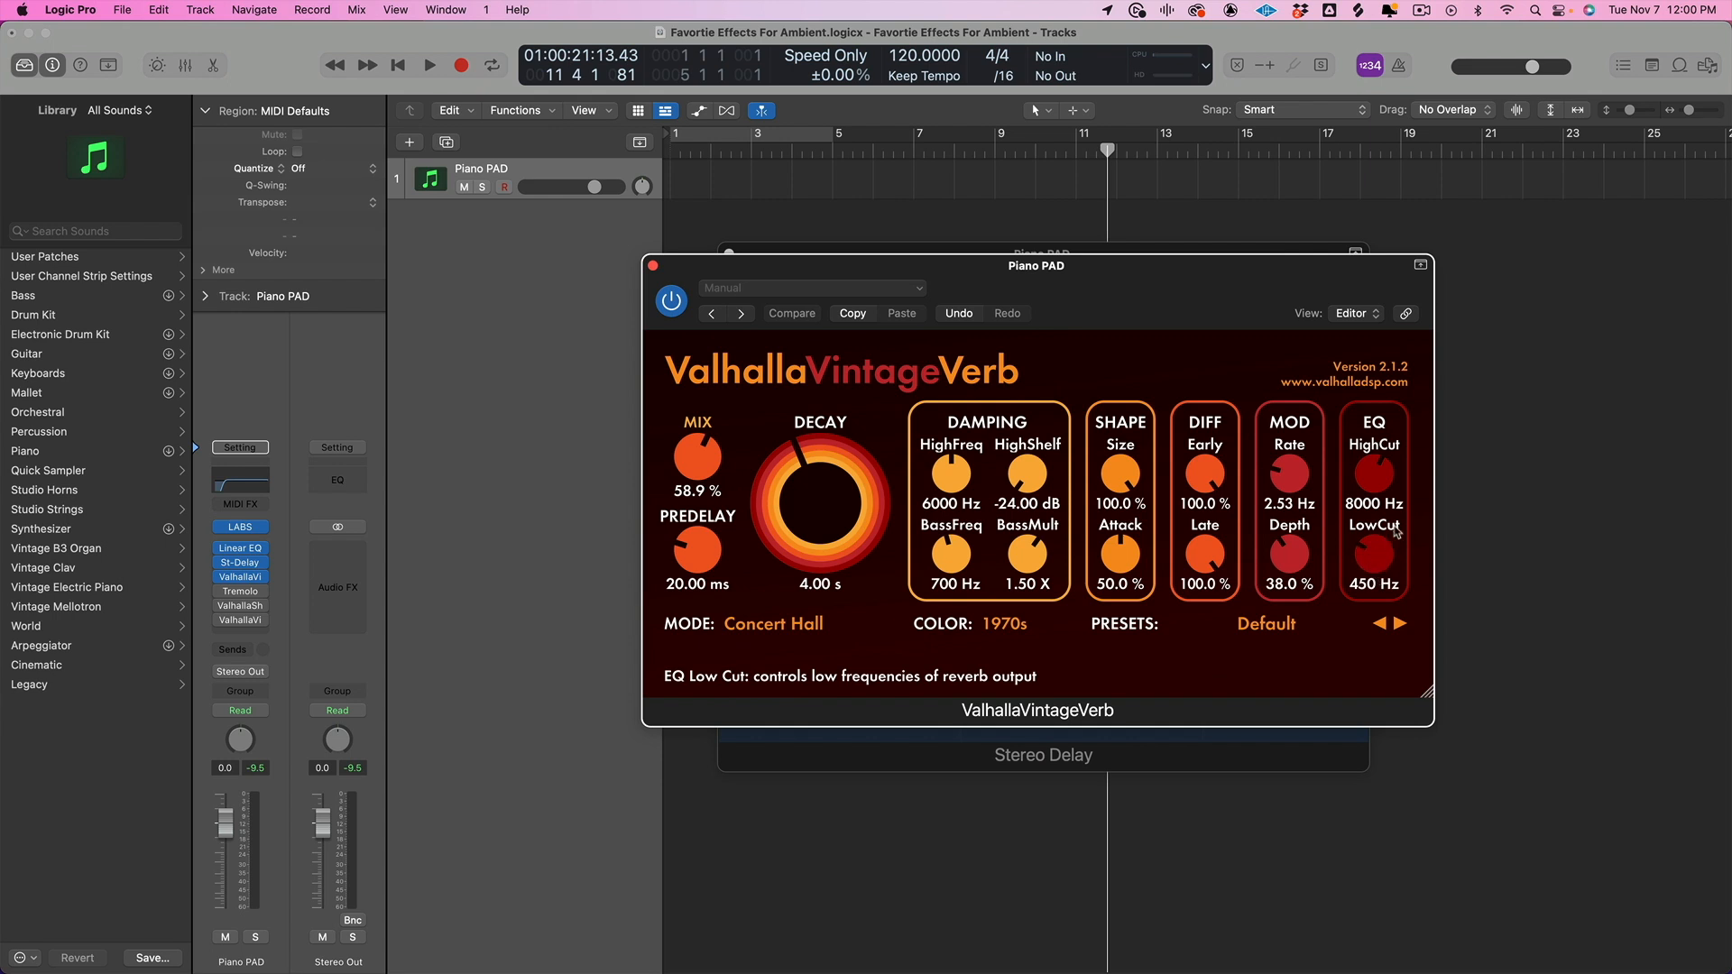
mouse_move(1373, 476)
left_mouse_down()
mouse_move(1376, 392)
mouse_move(1375, 473)
left_mouse_up()
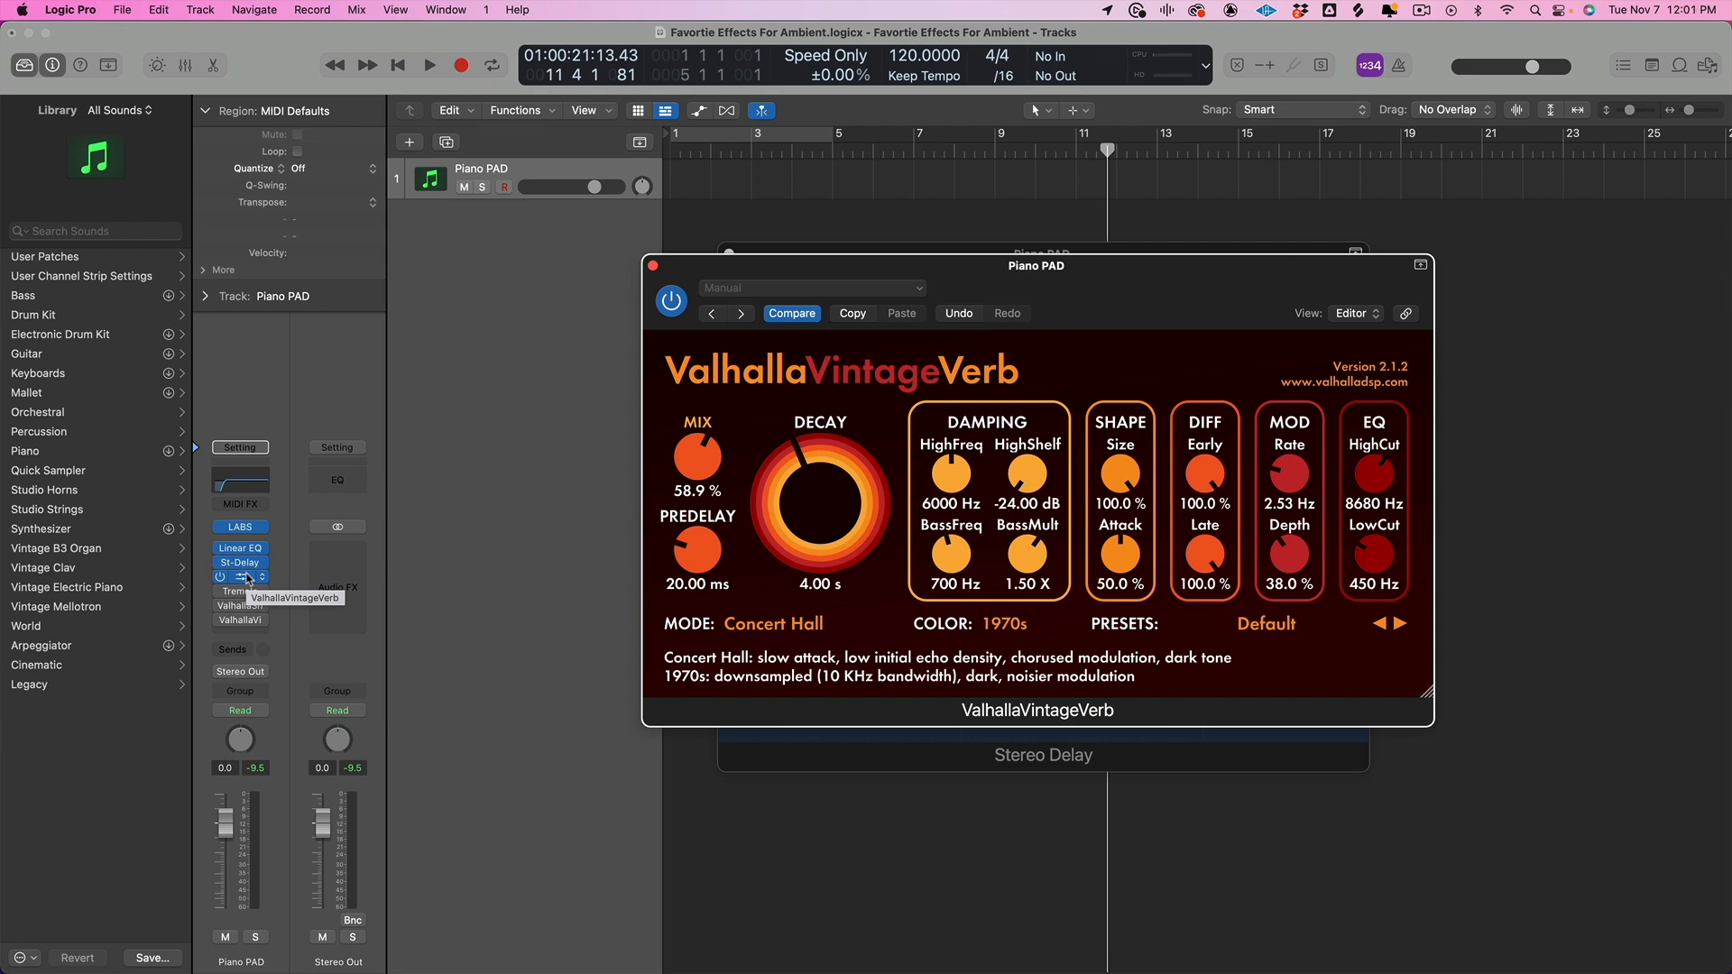
Step: Add a Bus 1 send to the Piano PAD channel and adjust its send level
left_click(233, 650)
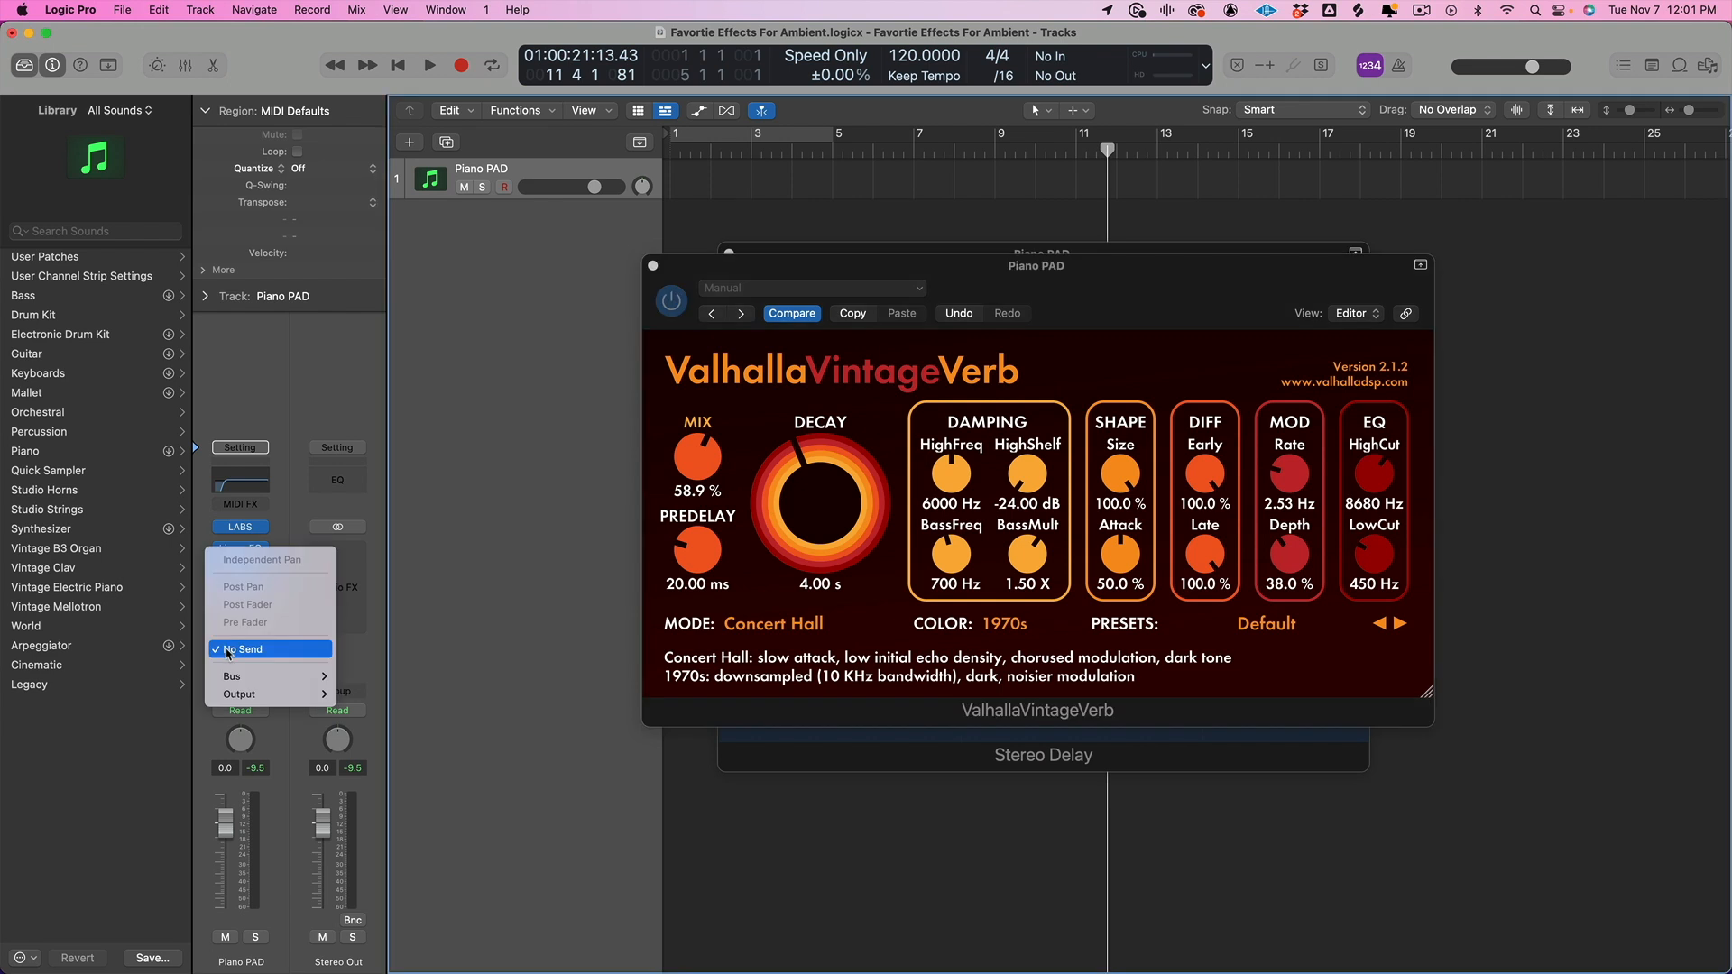
mouse_move(235, 676)
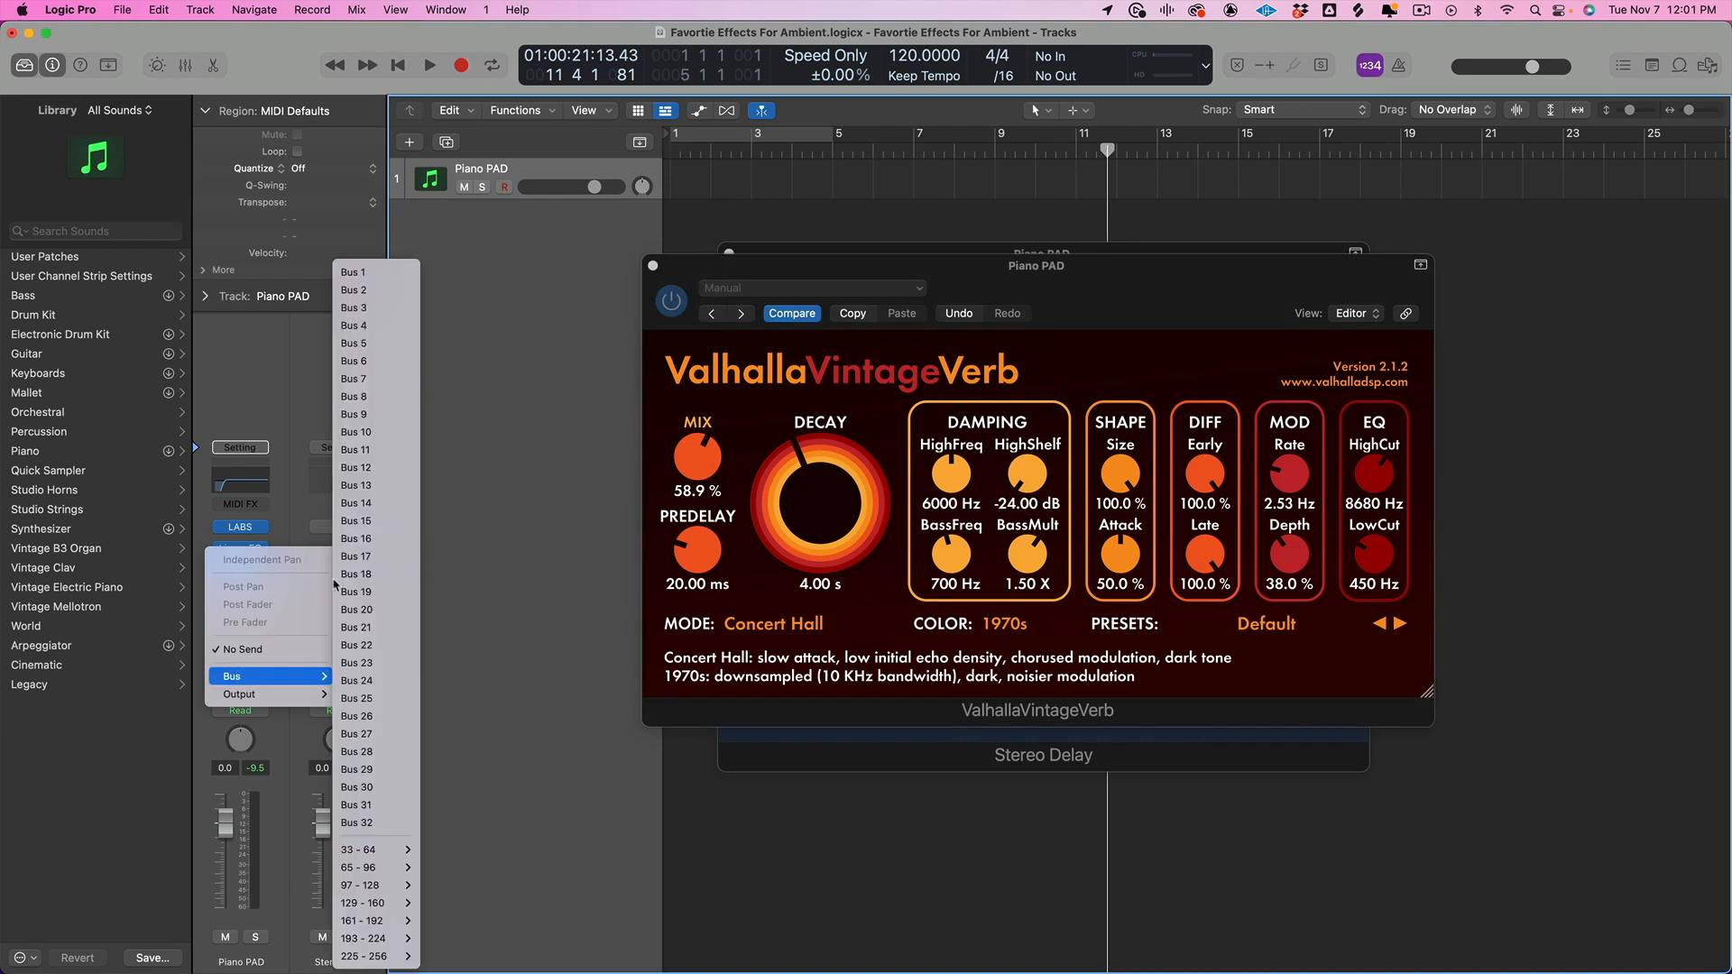
left_click(394, 280)
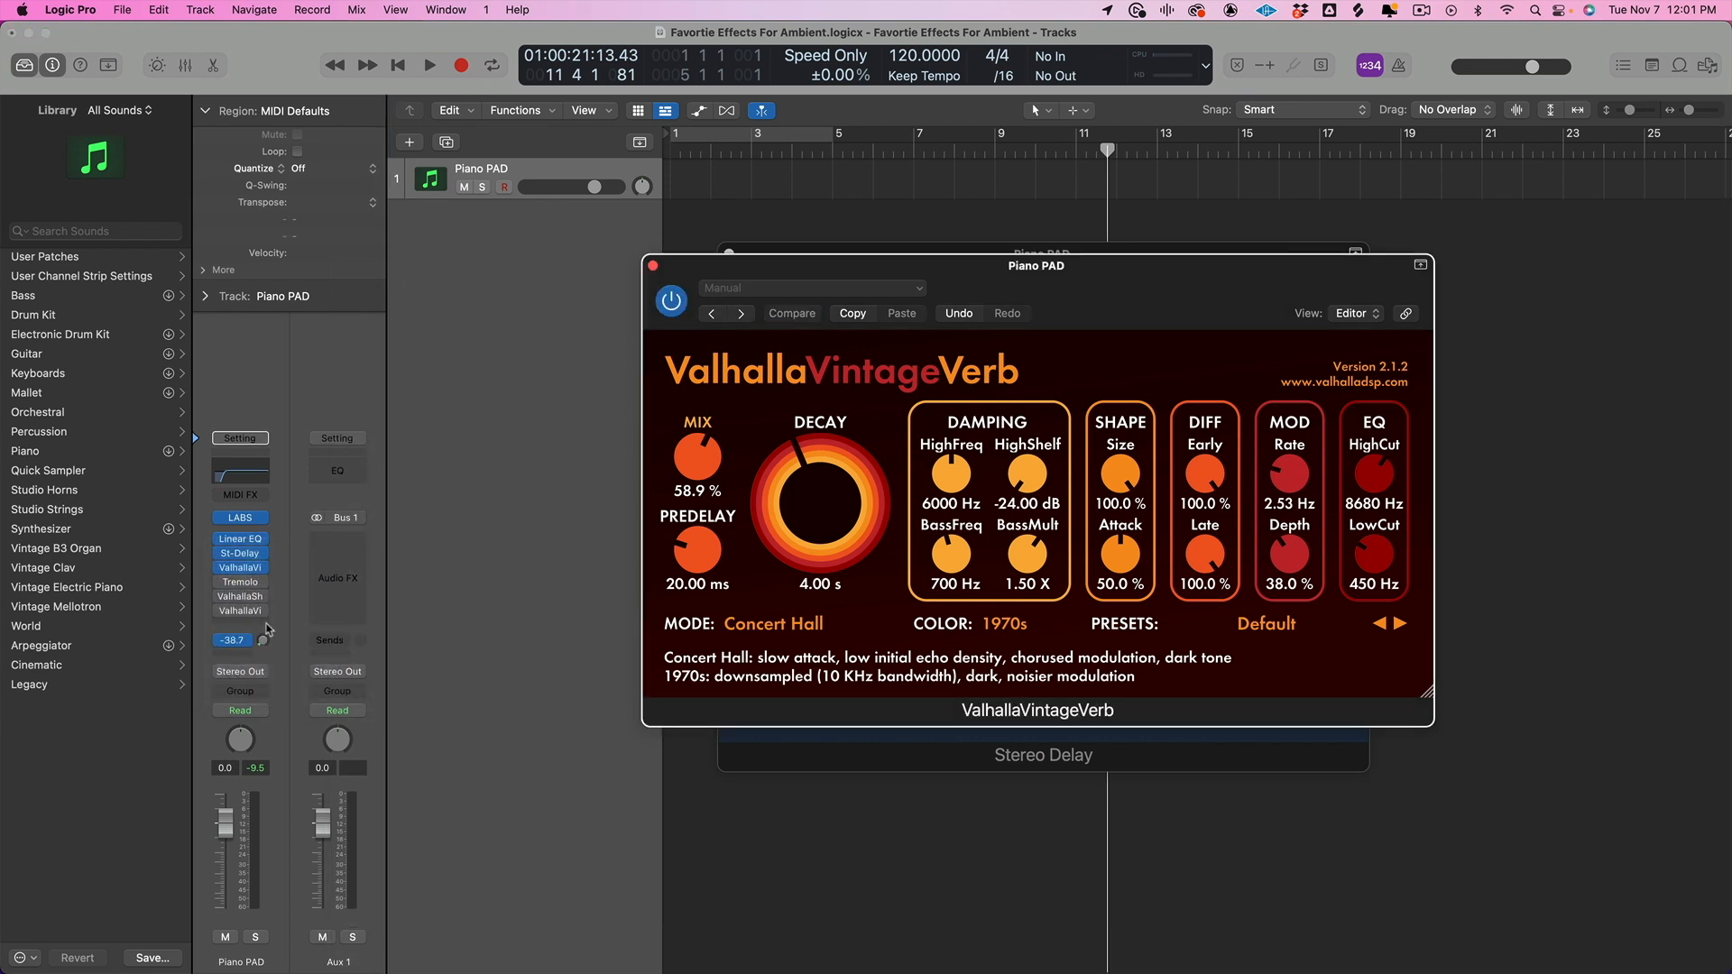
left_click_drag(278, 593, 260, 644)
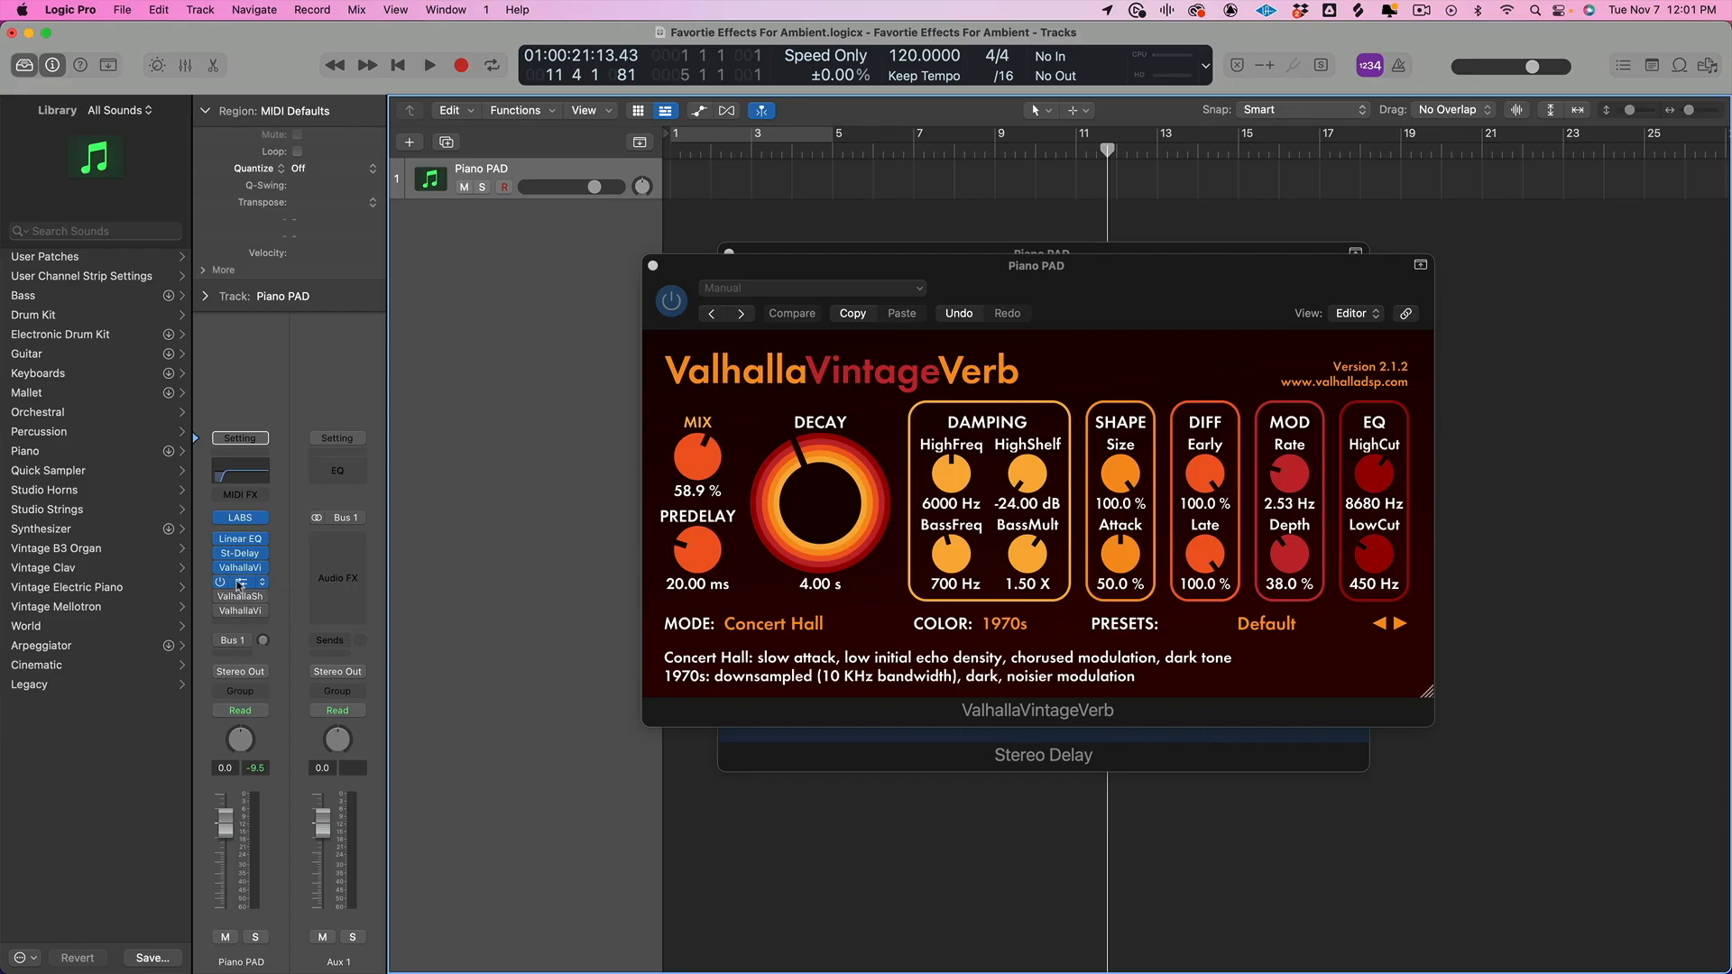
Step: Open the Tremolo effect, try a tempo-synced 1/1 rate, and return to a free-running rate of 0.08 Hz
left_click(242, 583)
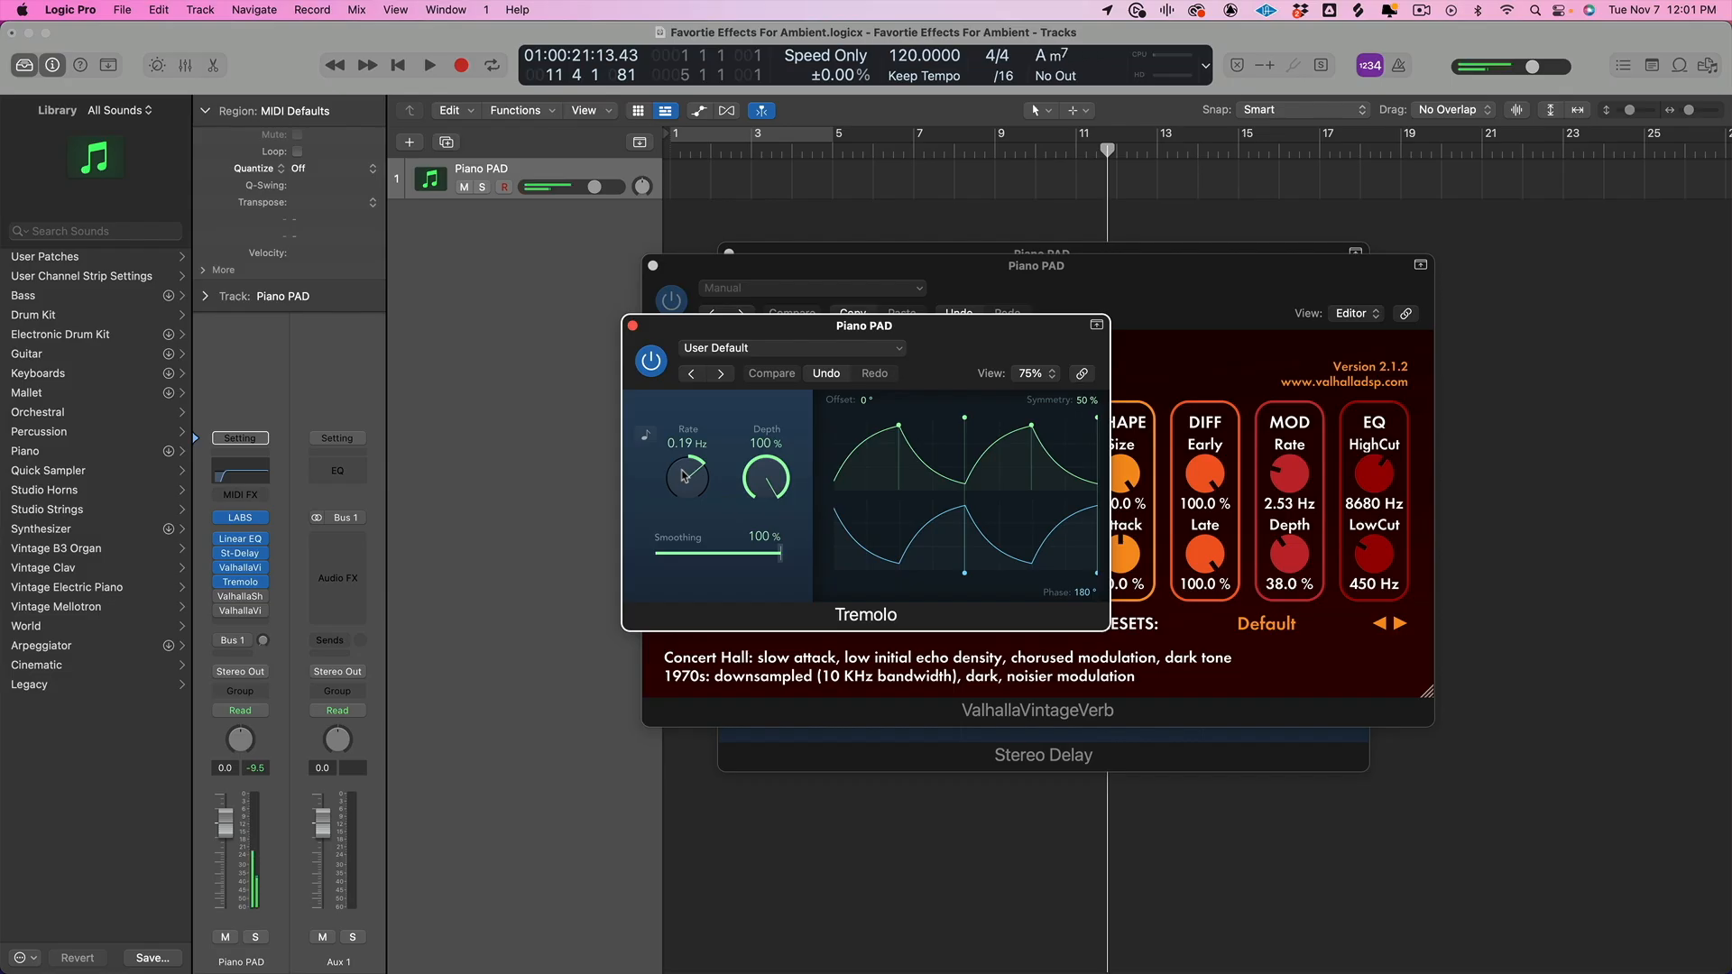
left_click(645, 434)
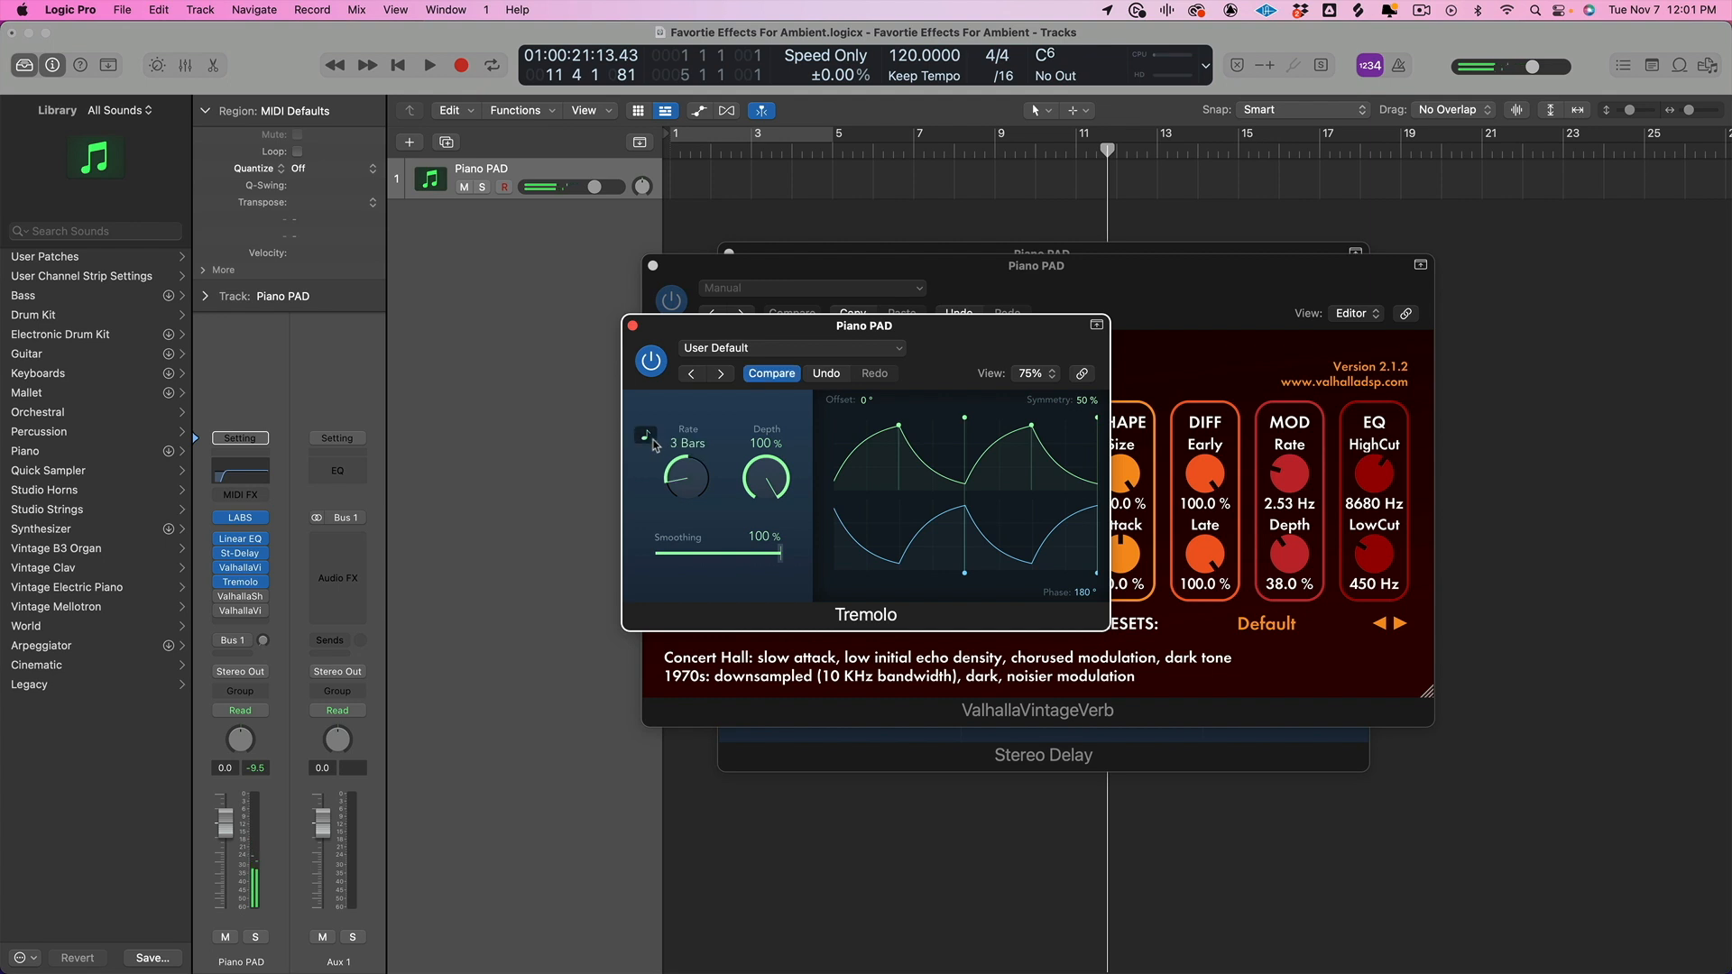
left_click_drag(700, 446, 700, 444)
mouse_move(695, 478)
left_mouse_down()
mouse_move(697, 514)
mouse_move(698, 498)
left_mouse_up()
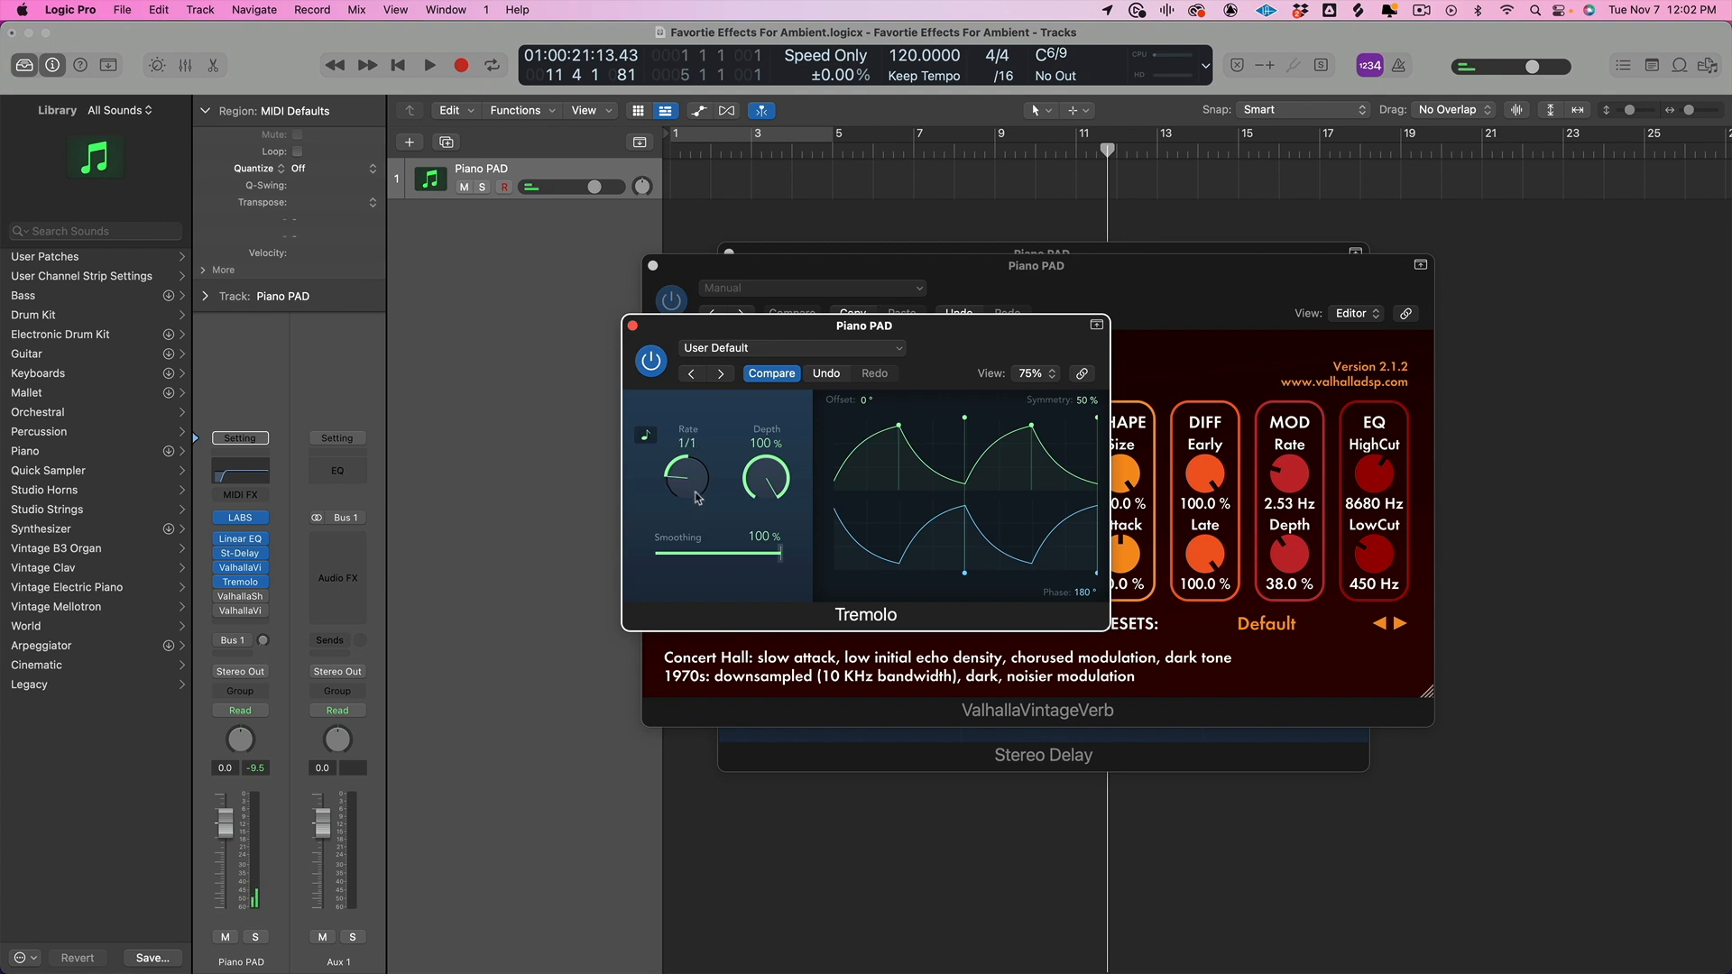
left_click(646, 437)
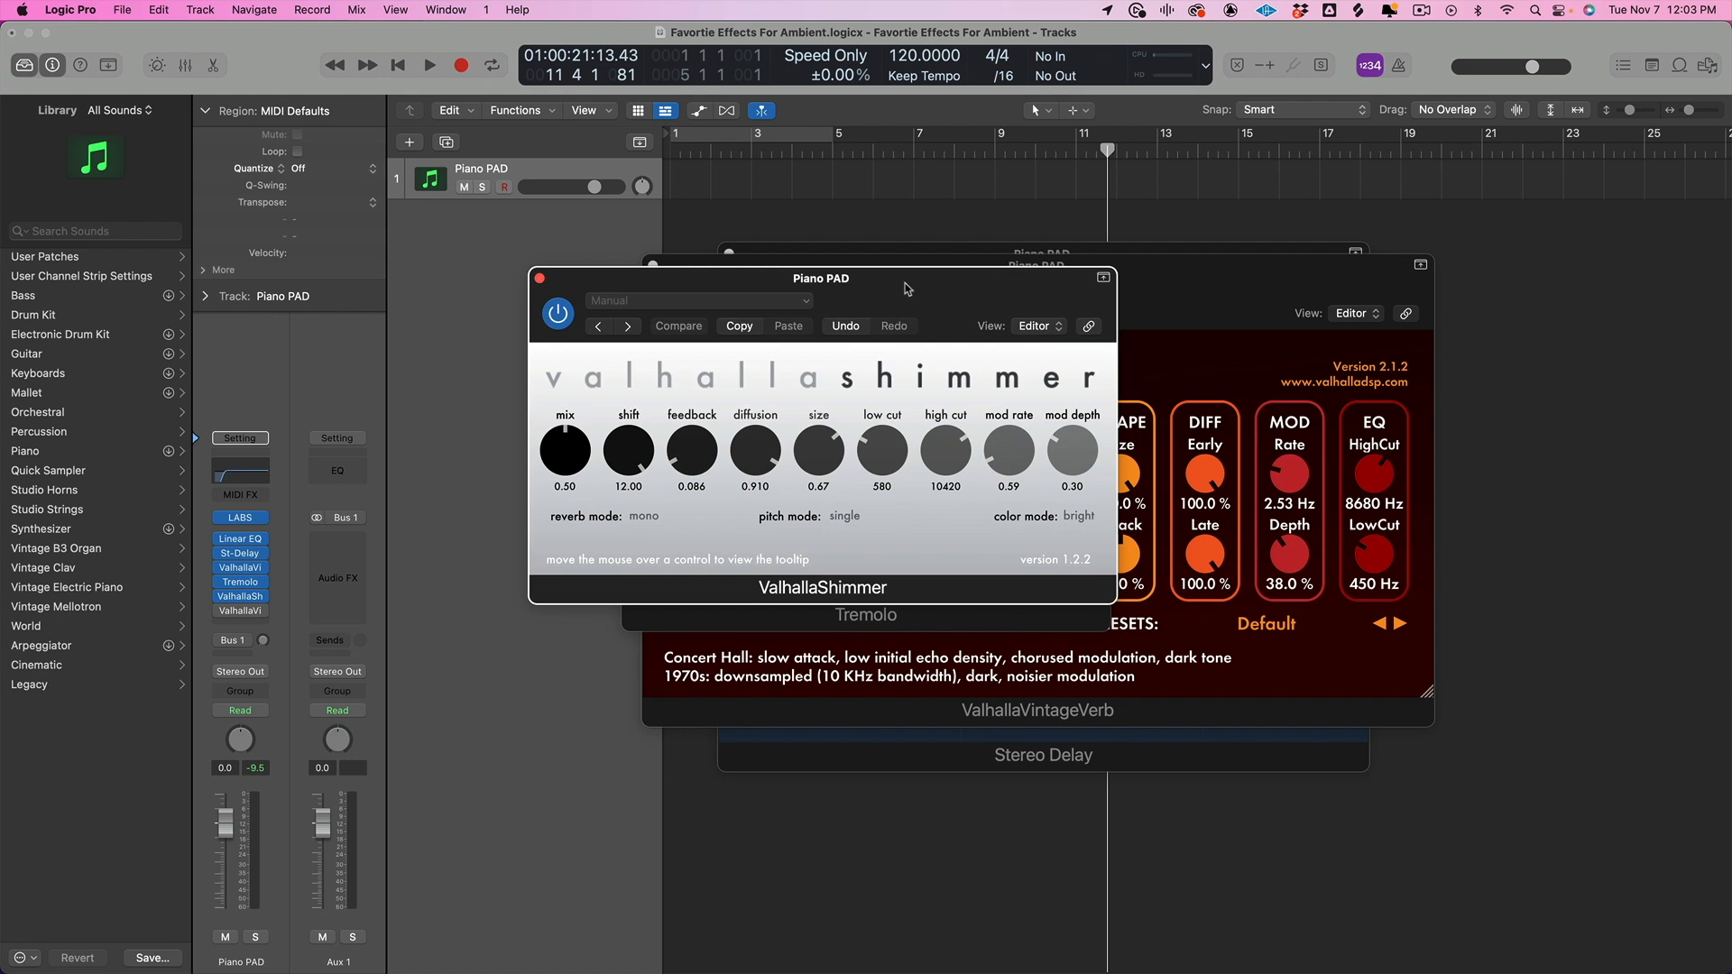
Step: In ValhallaShimmer, set feedback to 0.109 and high cut to 13110, and choose a reverb mode
left_click_drag(906, 289, 914, 301)
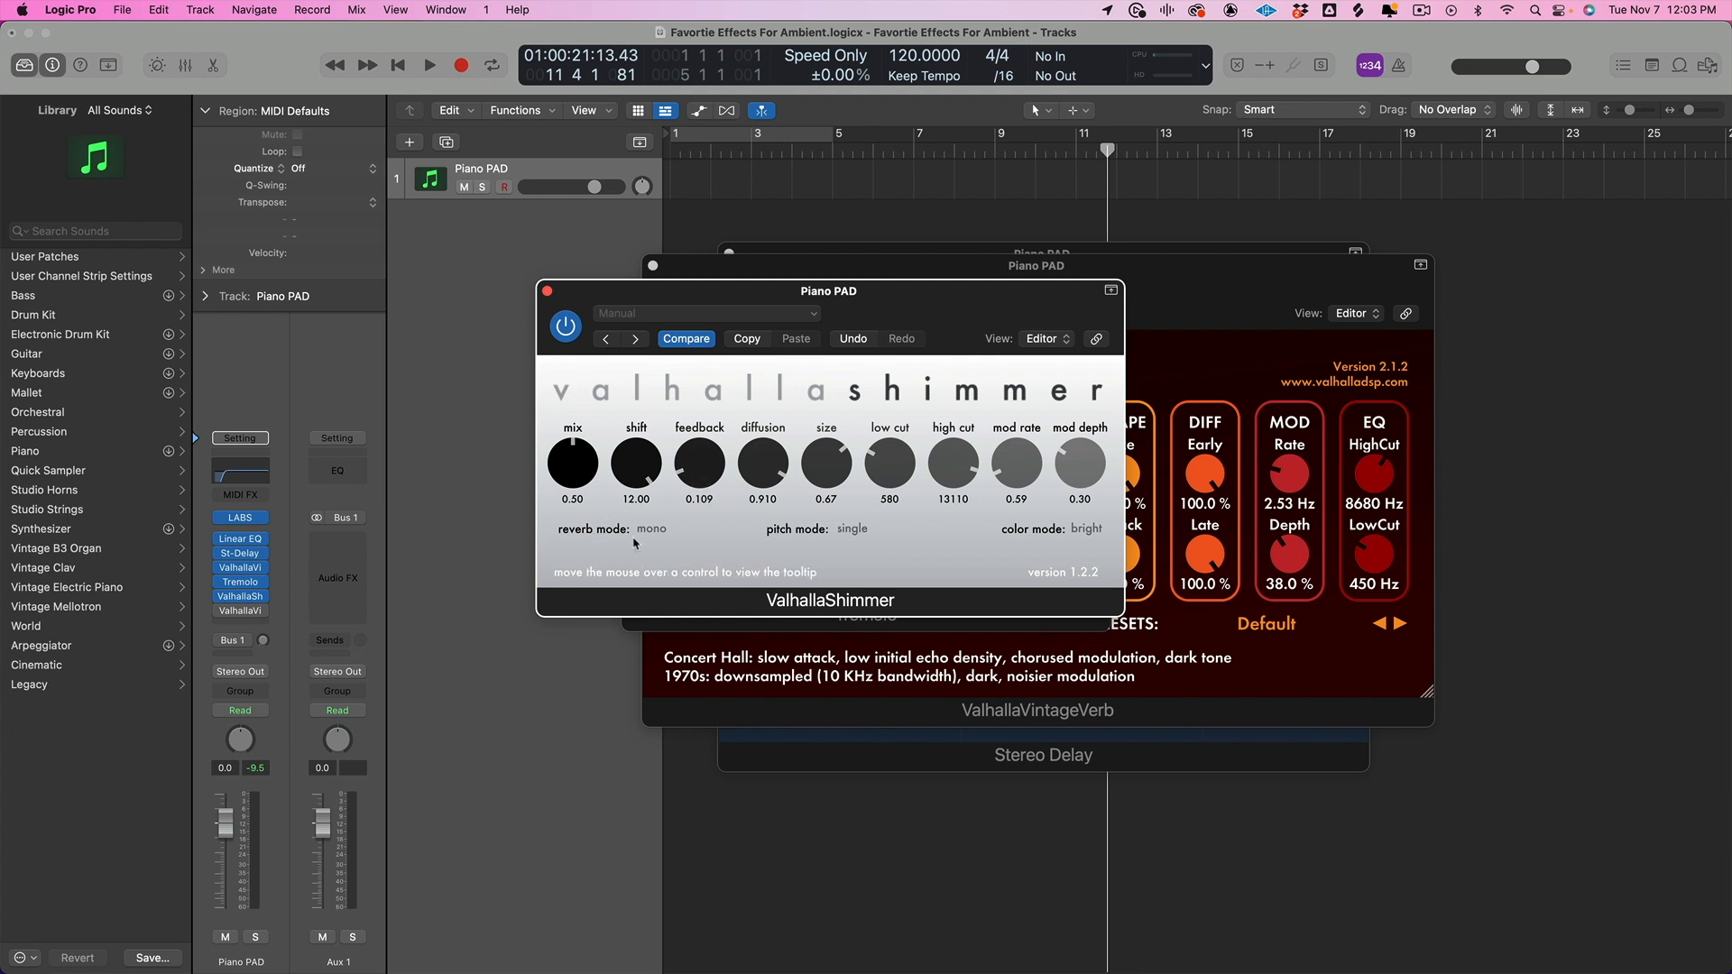
left_click(659, 529)
left_click(689, 563)
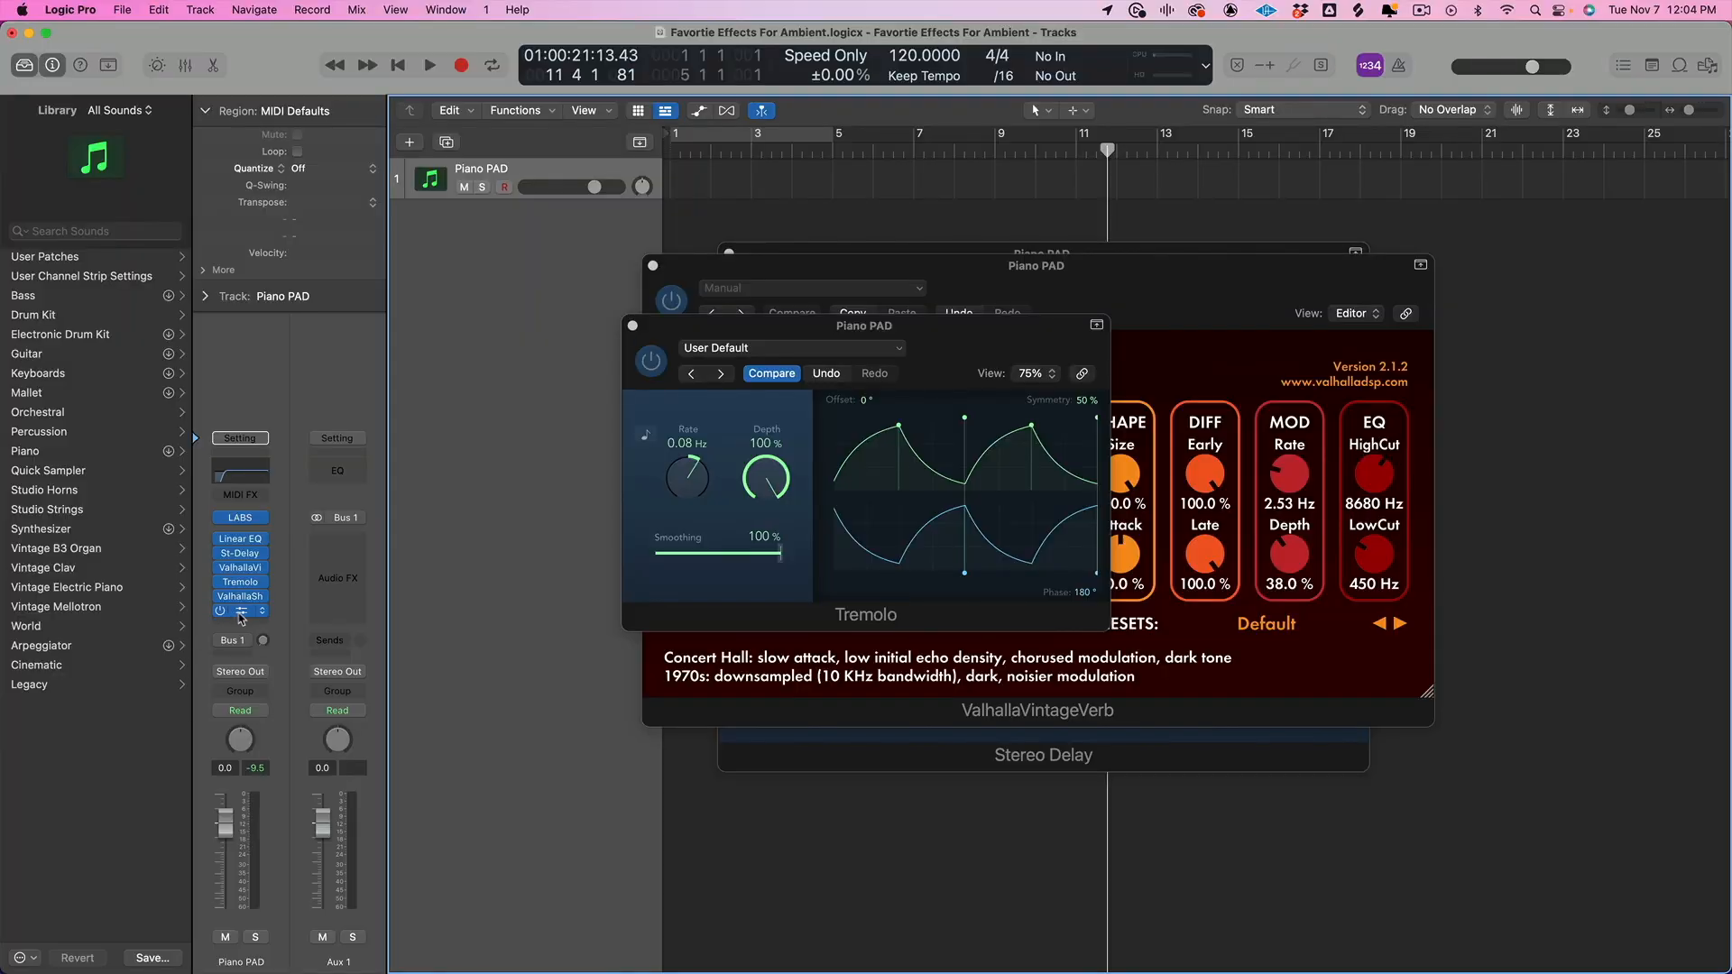
Step: Open the last ValhallaVintageVerb in the effects chain and record a MIDI passage on the Piano PAD track up to about bar 20
left_click(240, 614)
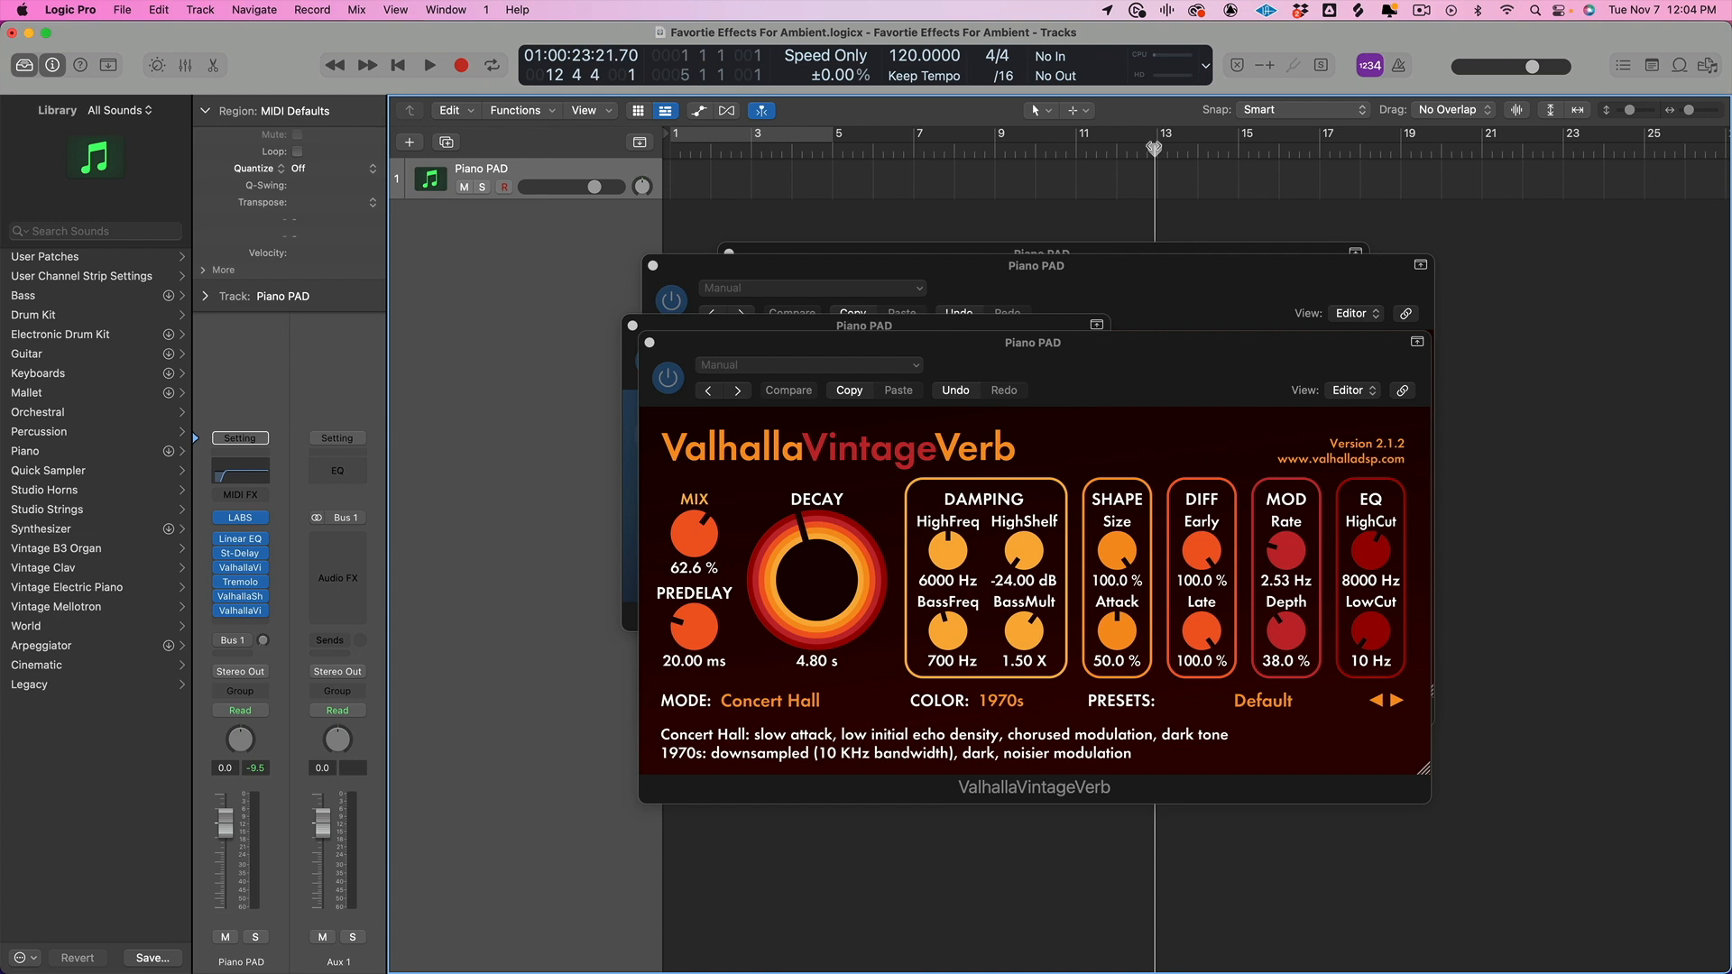
key("r")
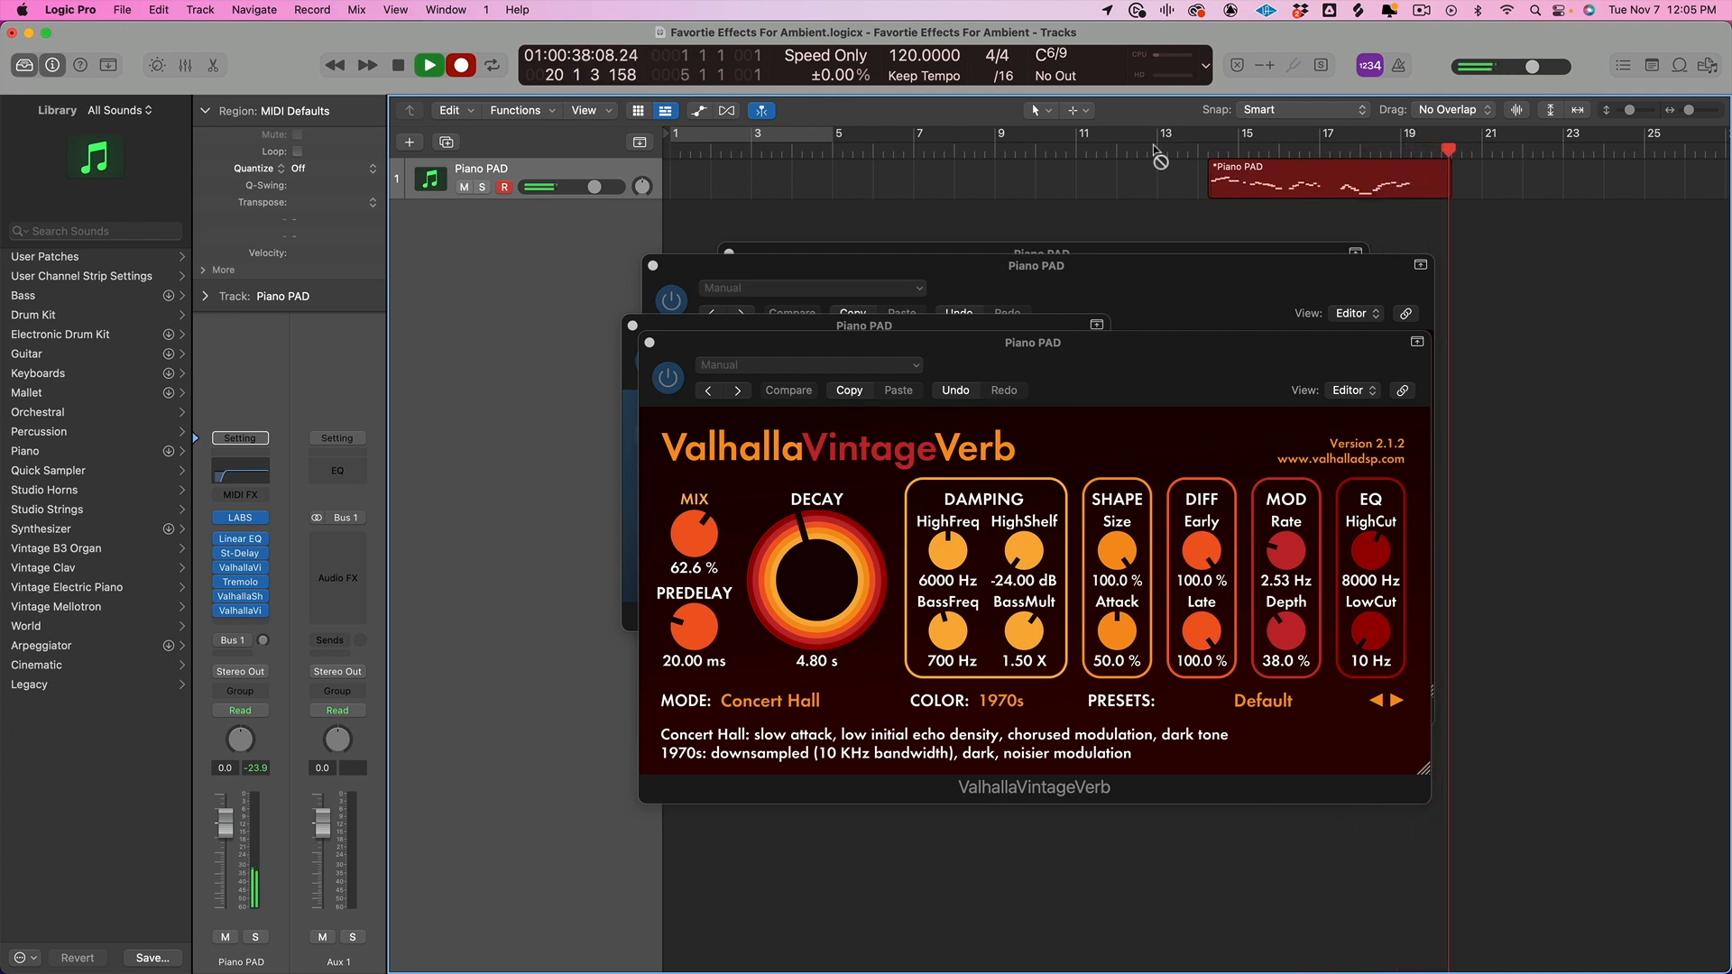
key("space")
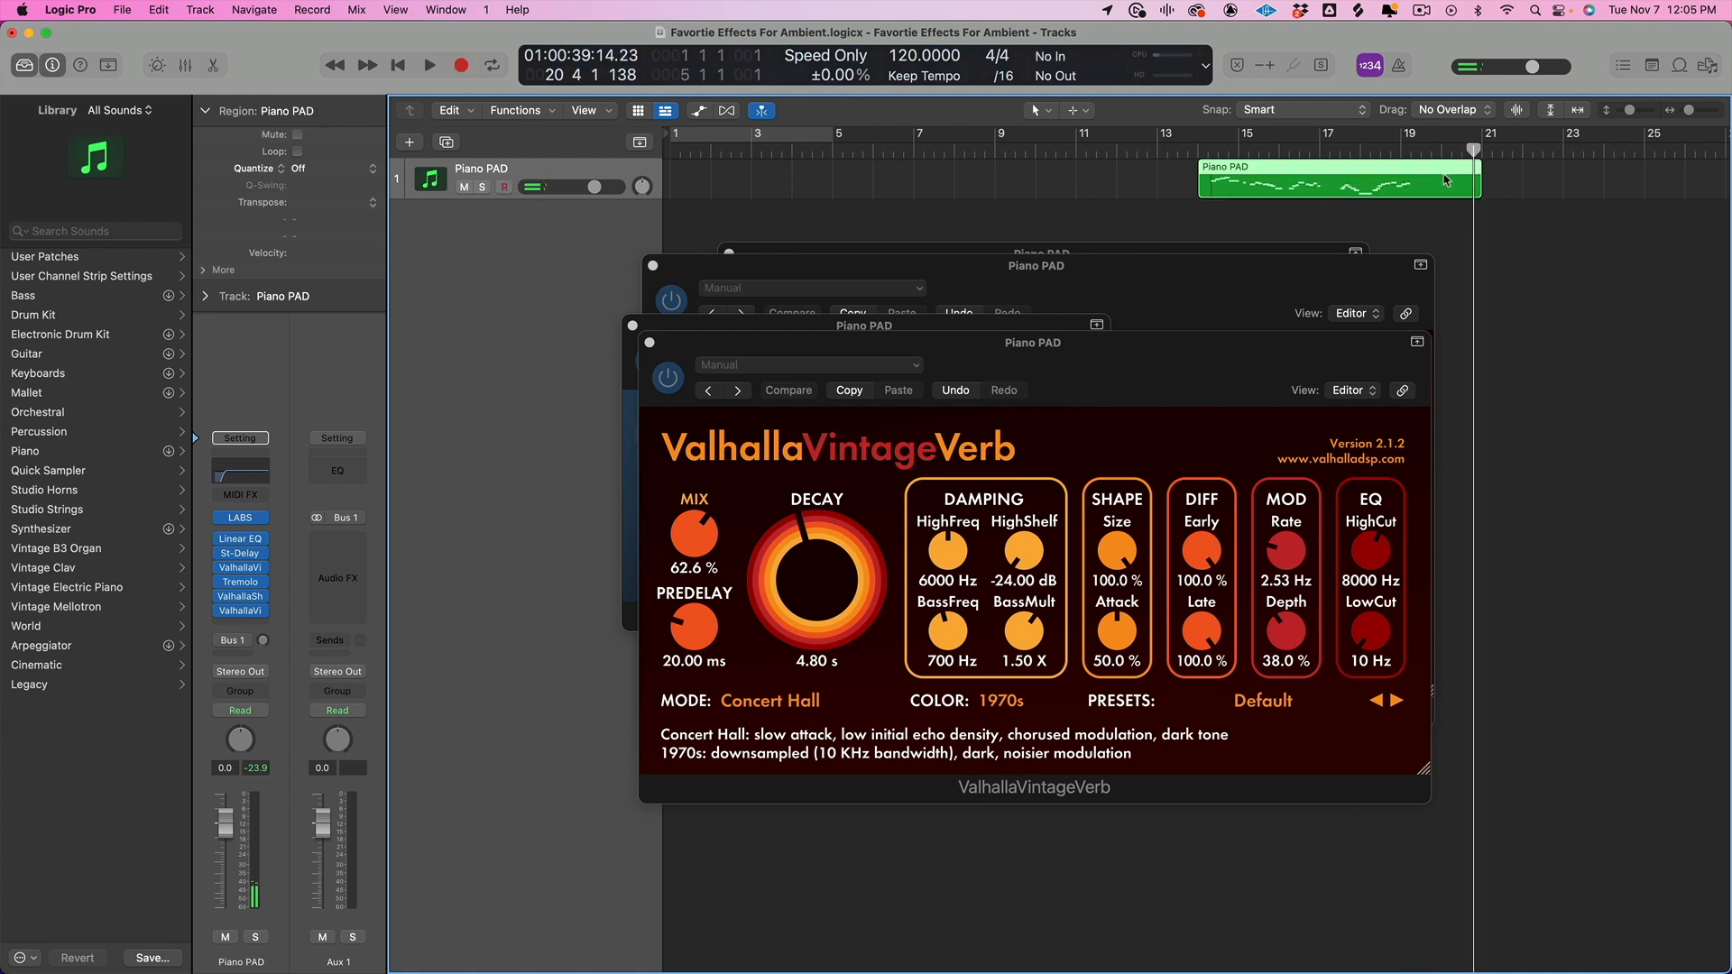
Step: Bounce the recorded Piano PAD region in place to a new track named Piano PAD_bip, muting the source
left_click(1310, 217)
left_click(1307, 174)
key("ctrl+b")
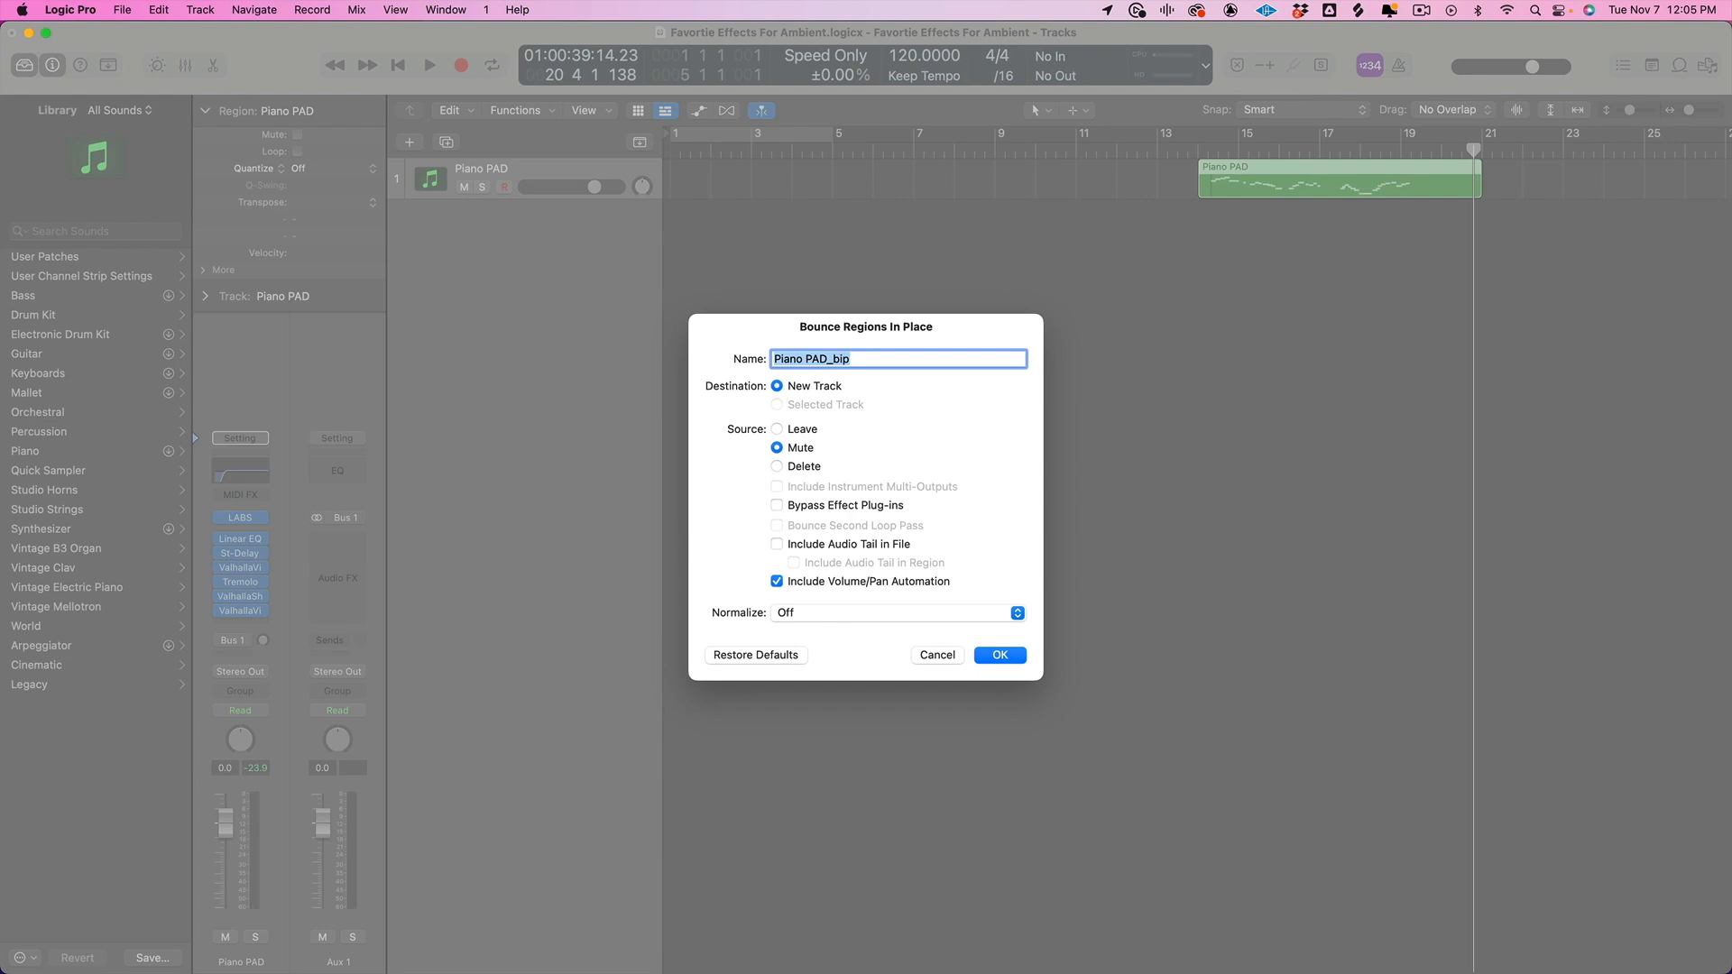
key("Return")
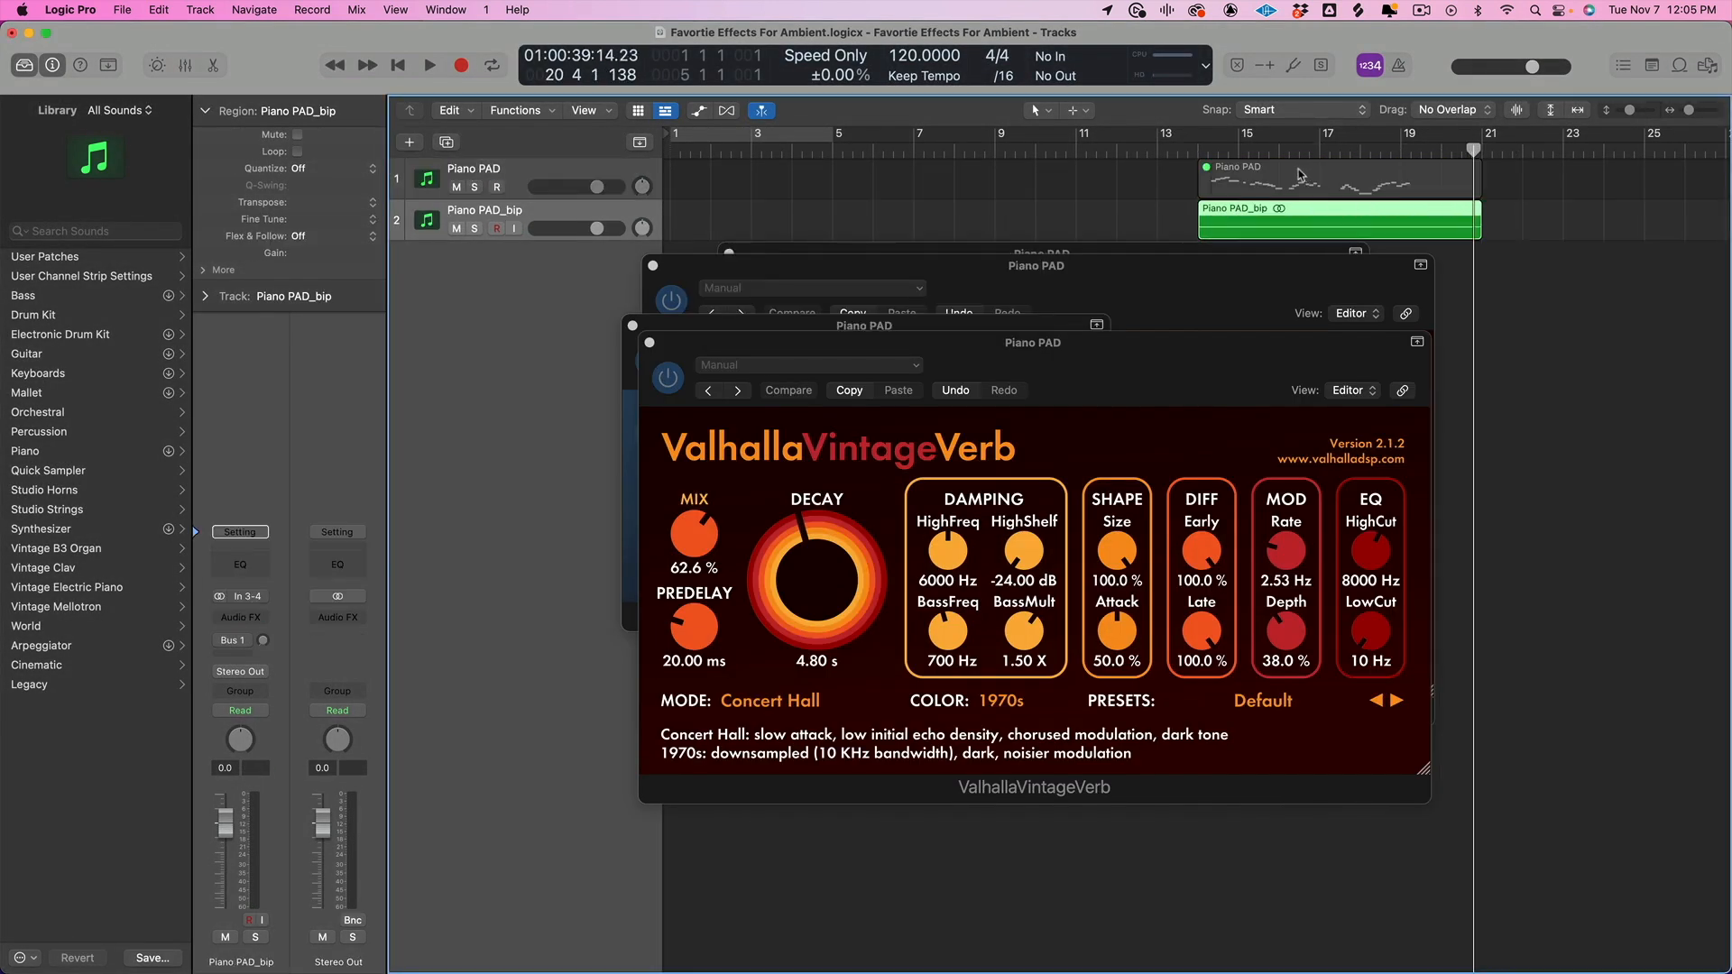
Step: Close the open ValhallaVintageVerb, Tremolo and Stereo Delay windows
left_click(650, 345)
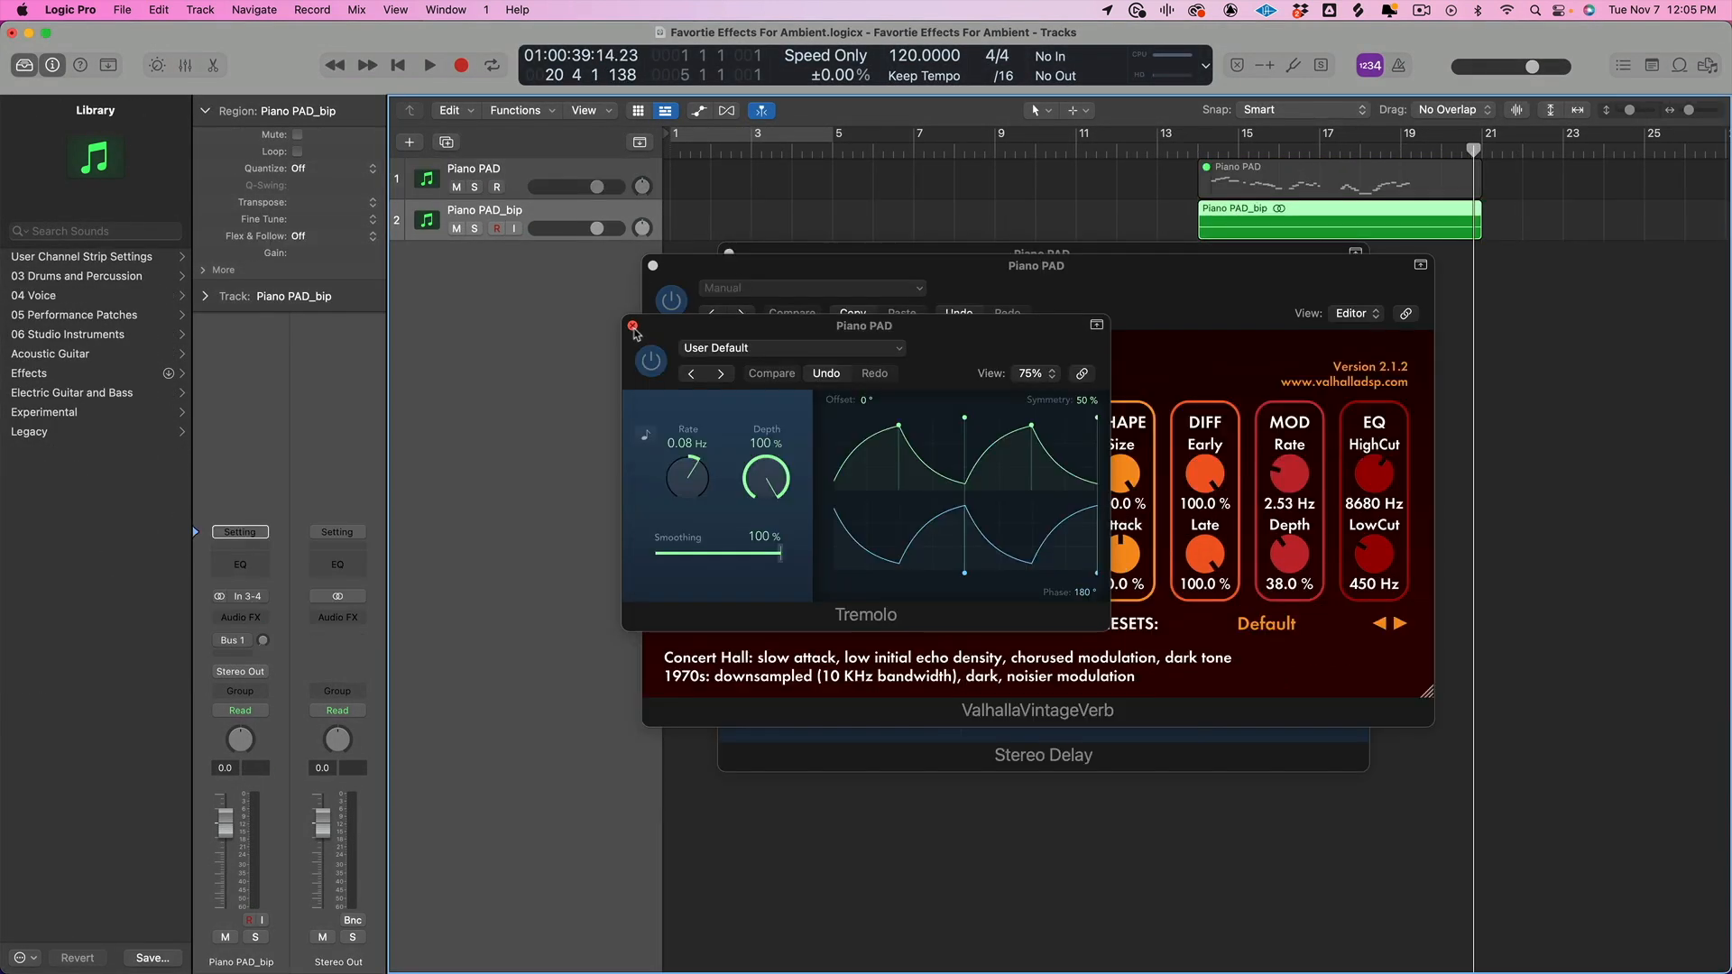
left_click(633, 326)
left_click(652, 266)
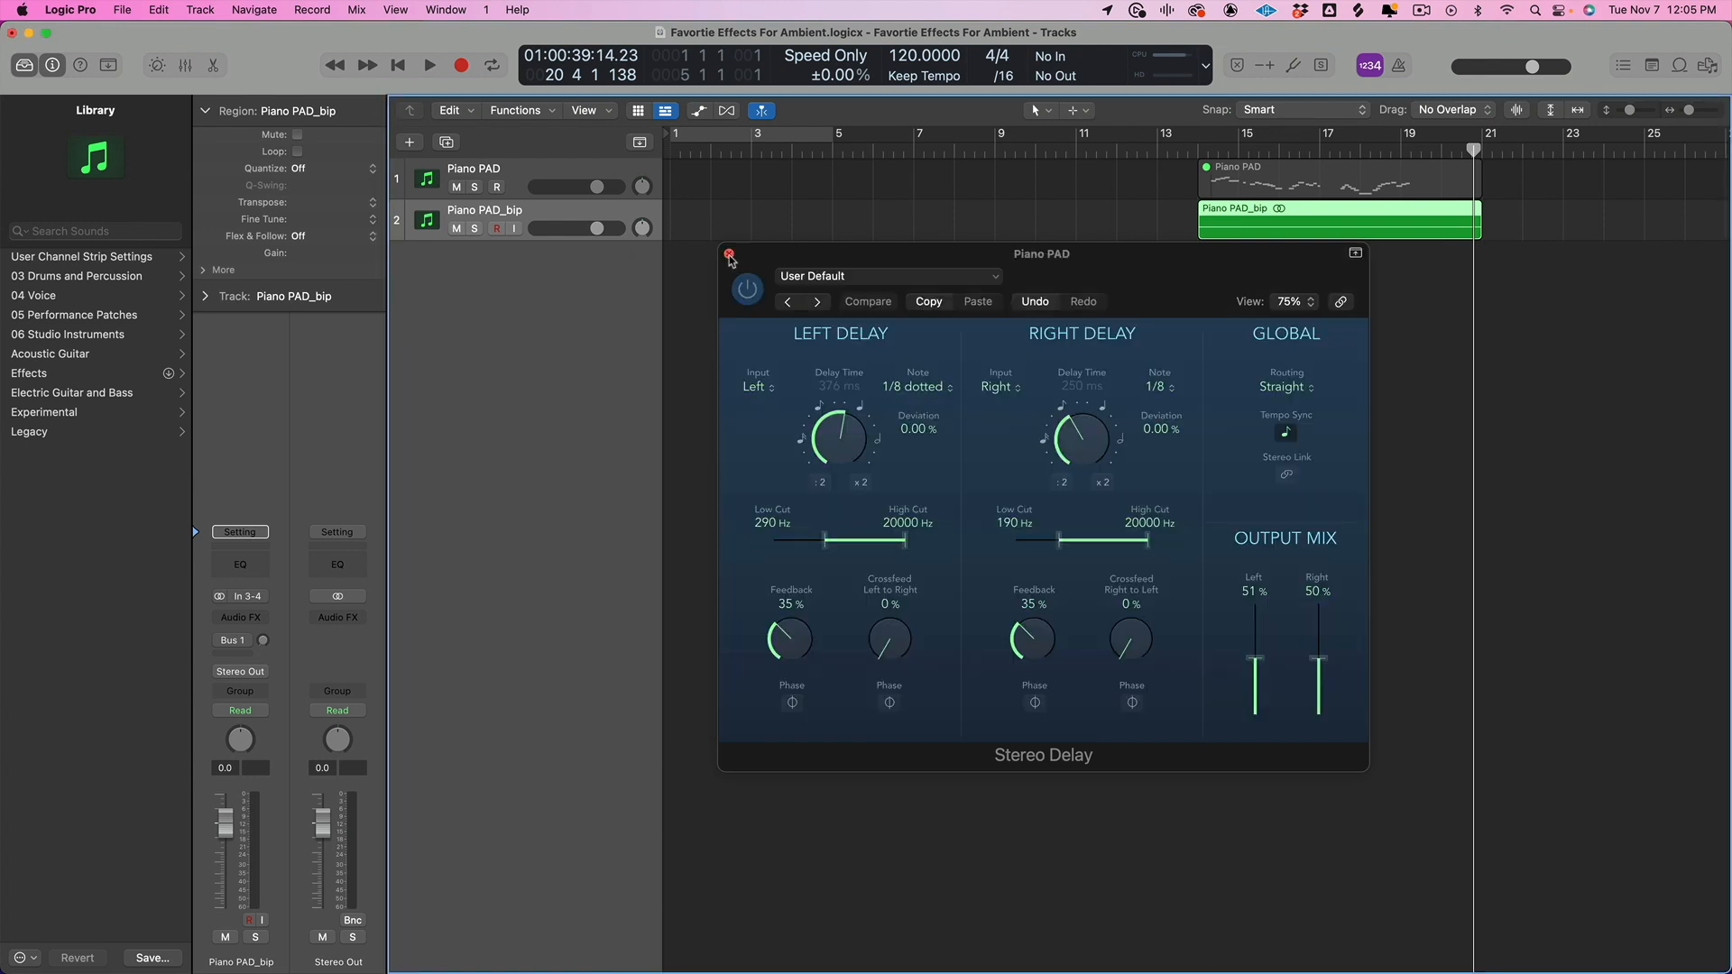
left_click(728, 255)
Step: Play back the bounced Piano PAD_bip region and enlarge its track to inspect the waveform
key("space")
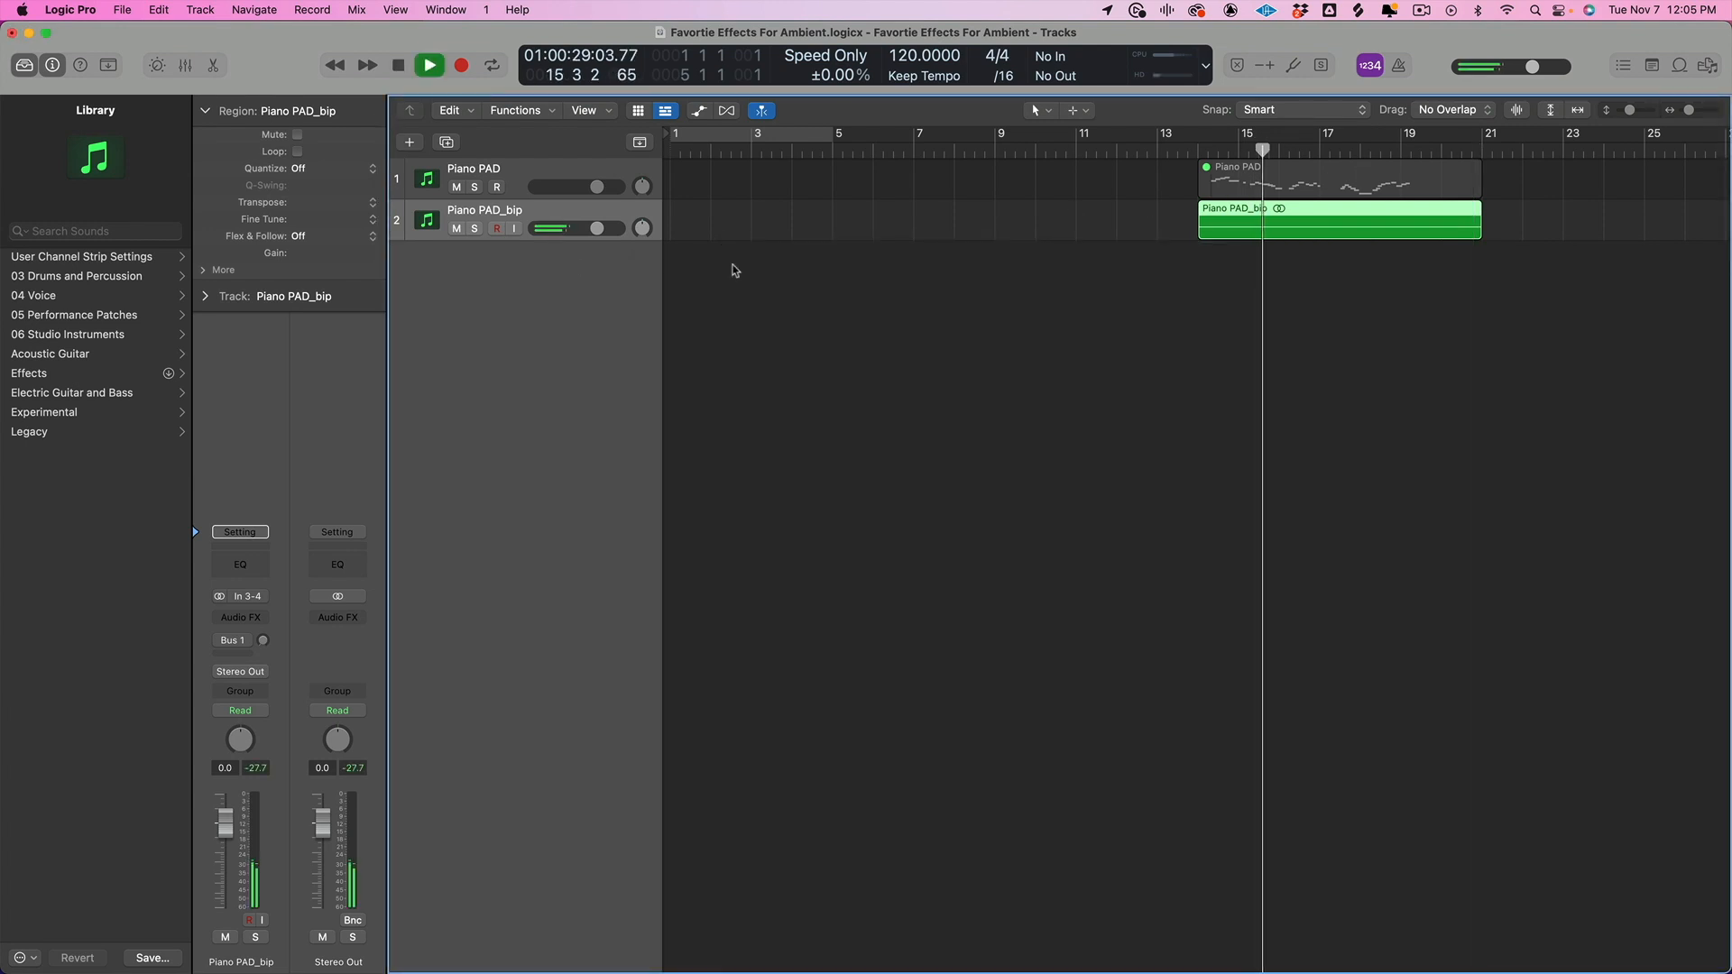
left_click_drag(534, 242, 535, 322)
key("space")
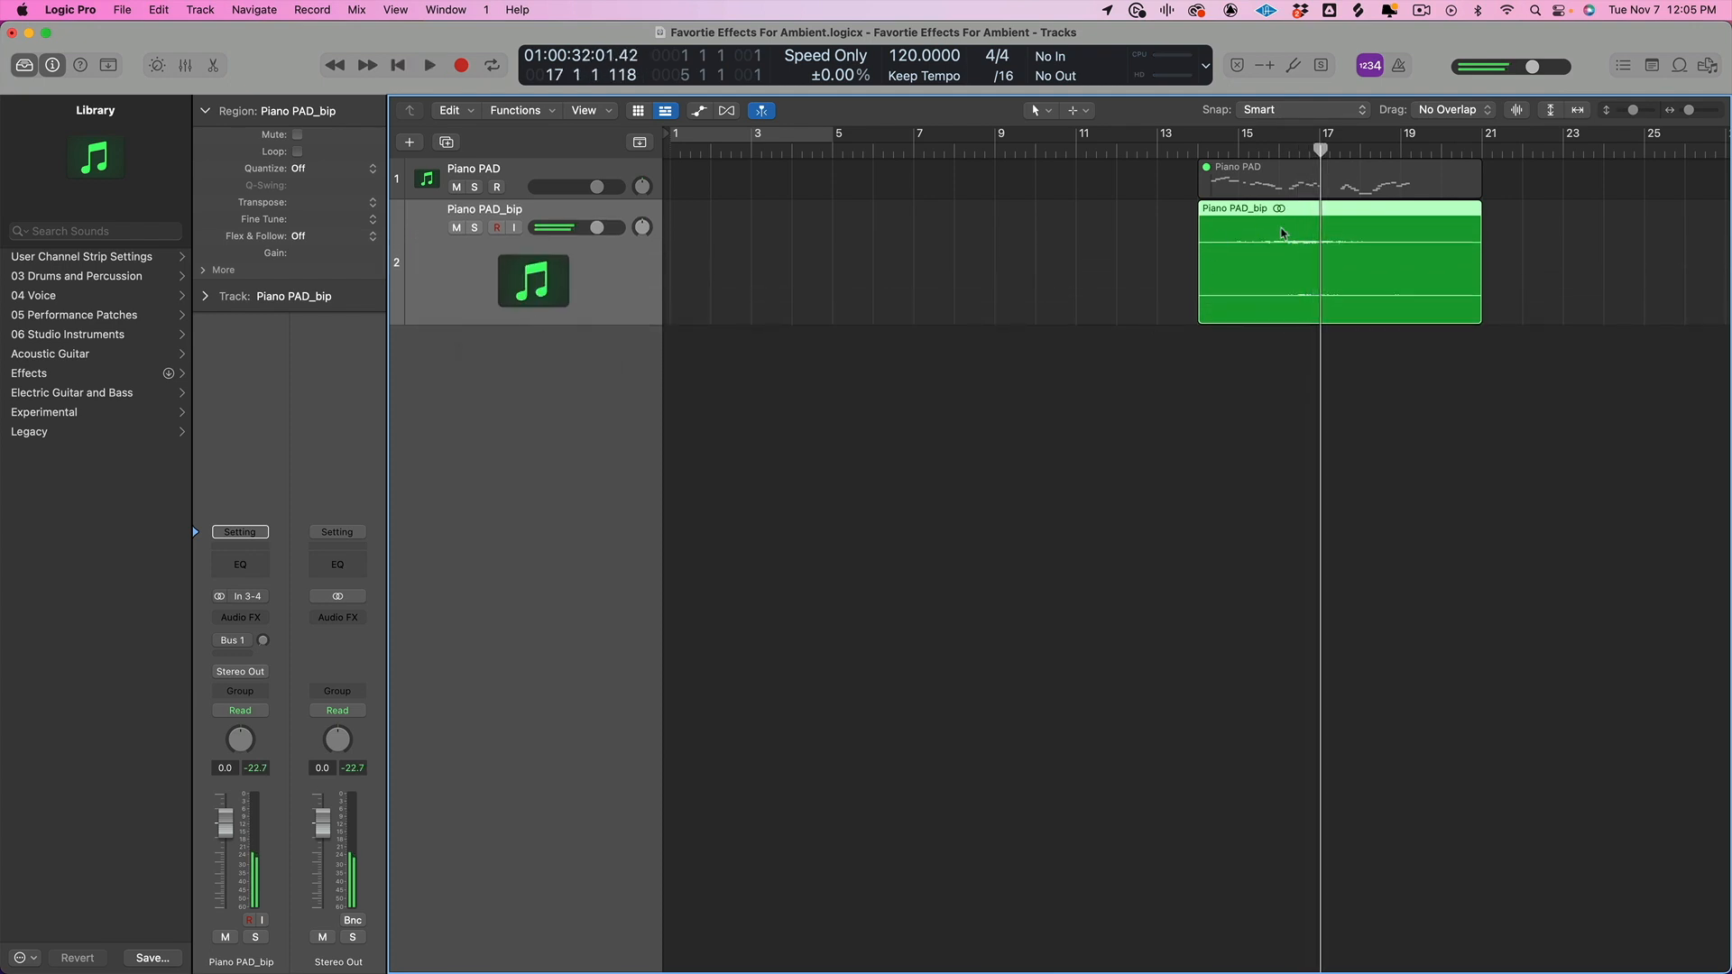
Step: Transpose the Piano PAD_bip region by -12 and bounce it in place to another new track, muting the source
left_click(368, 216)
left_click(361, 227)
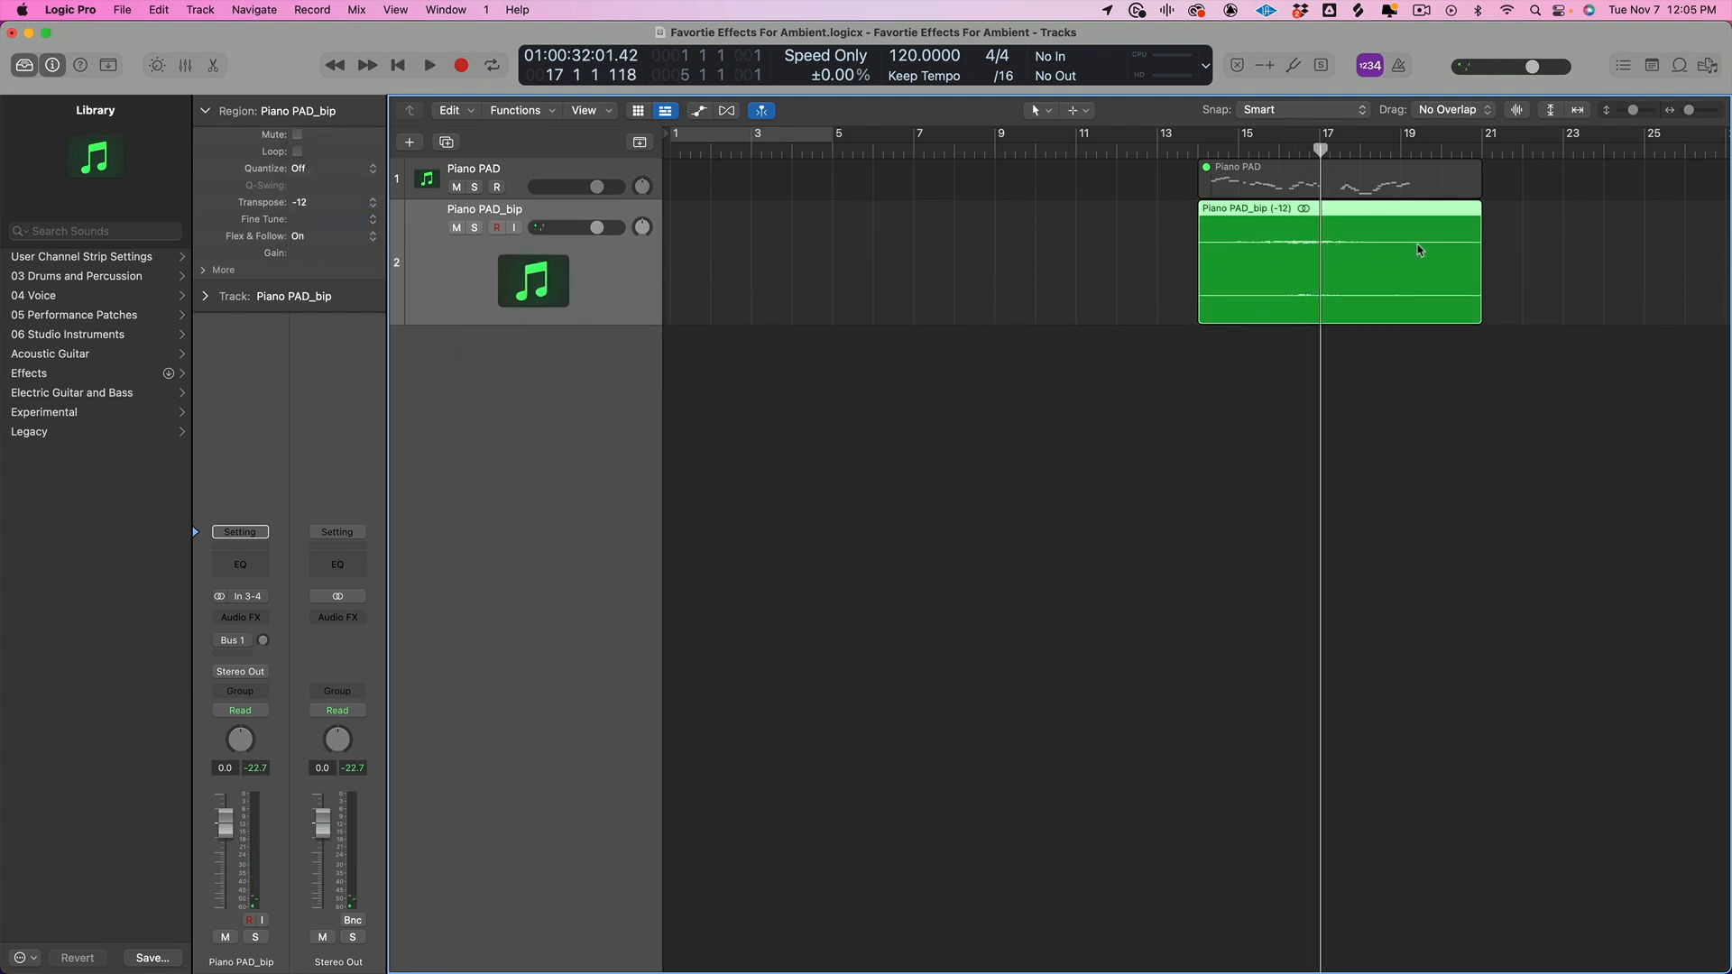
key("ctrl+b")
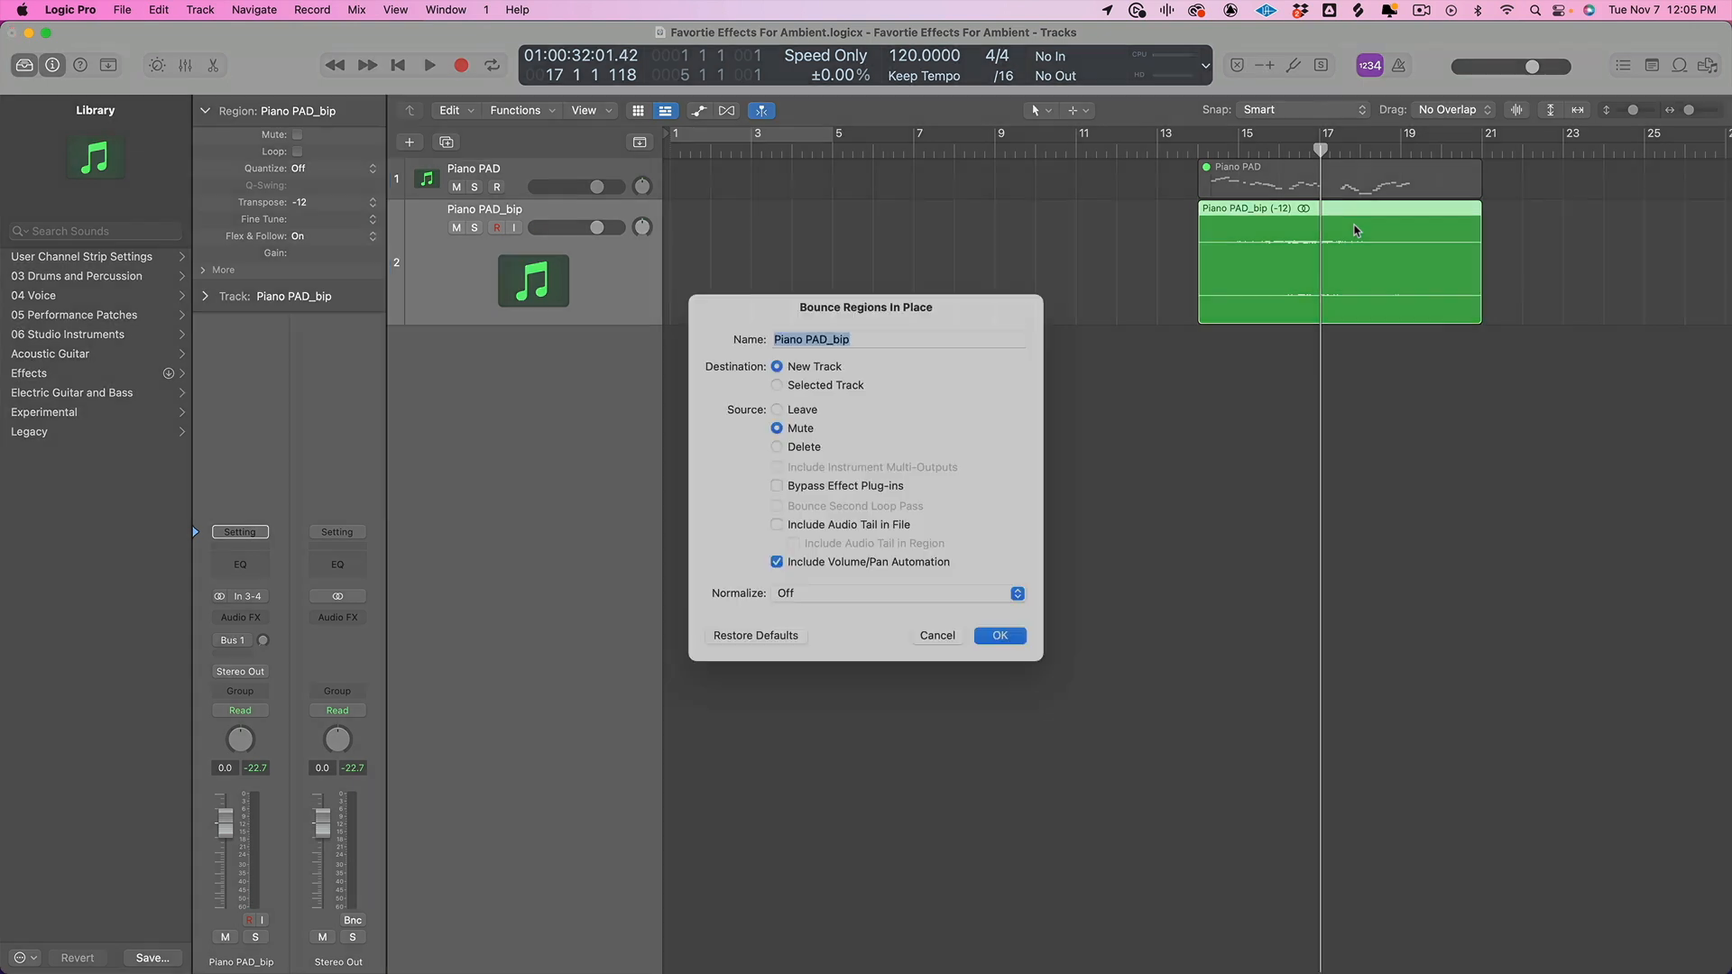
key("Return")
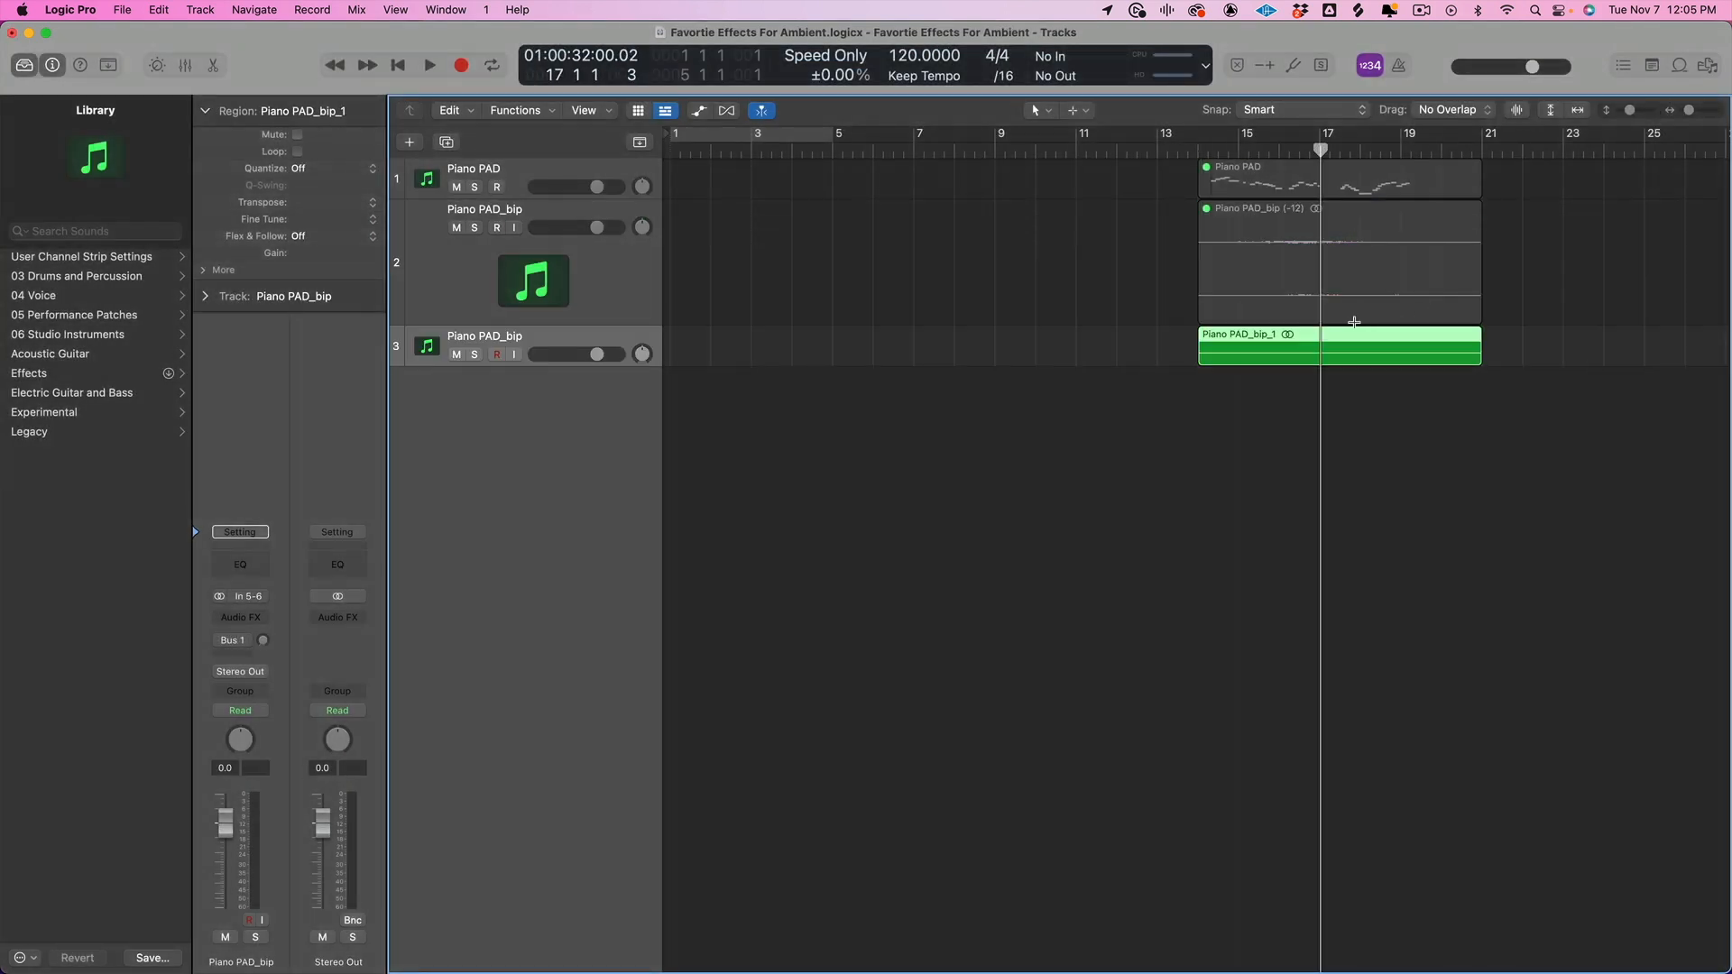
Step: Enlarge the third track and time-stretch its transposed bounce from bar 14 to a length of 15 bars and 1 beat
key("space")
left_click_drag(601, 365, 602, 497)
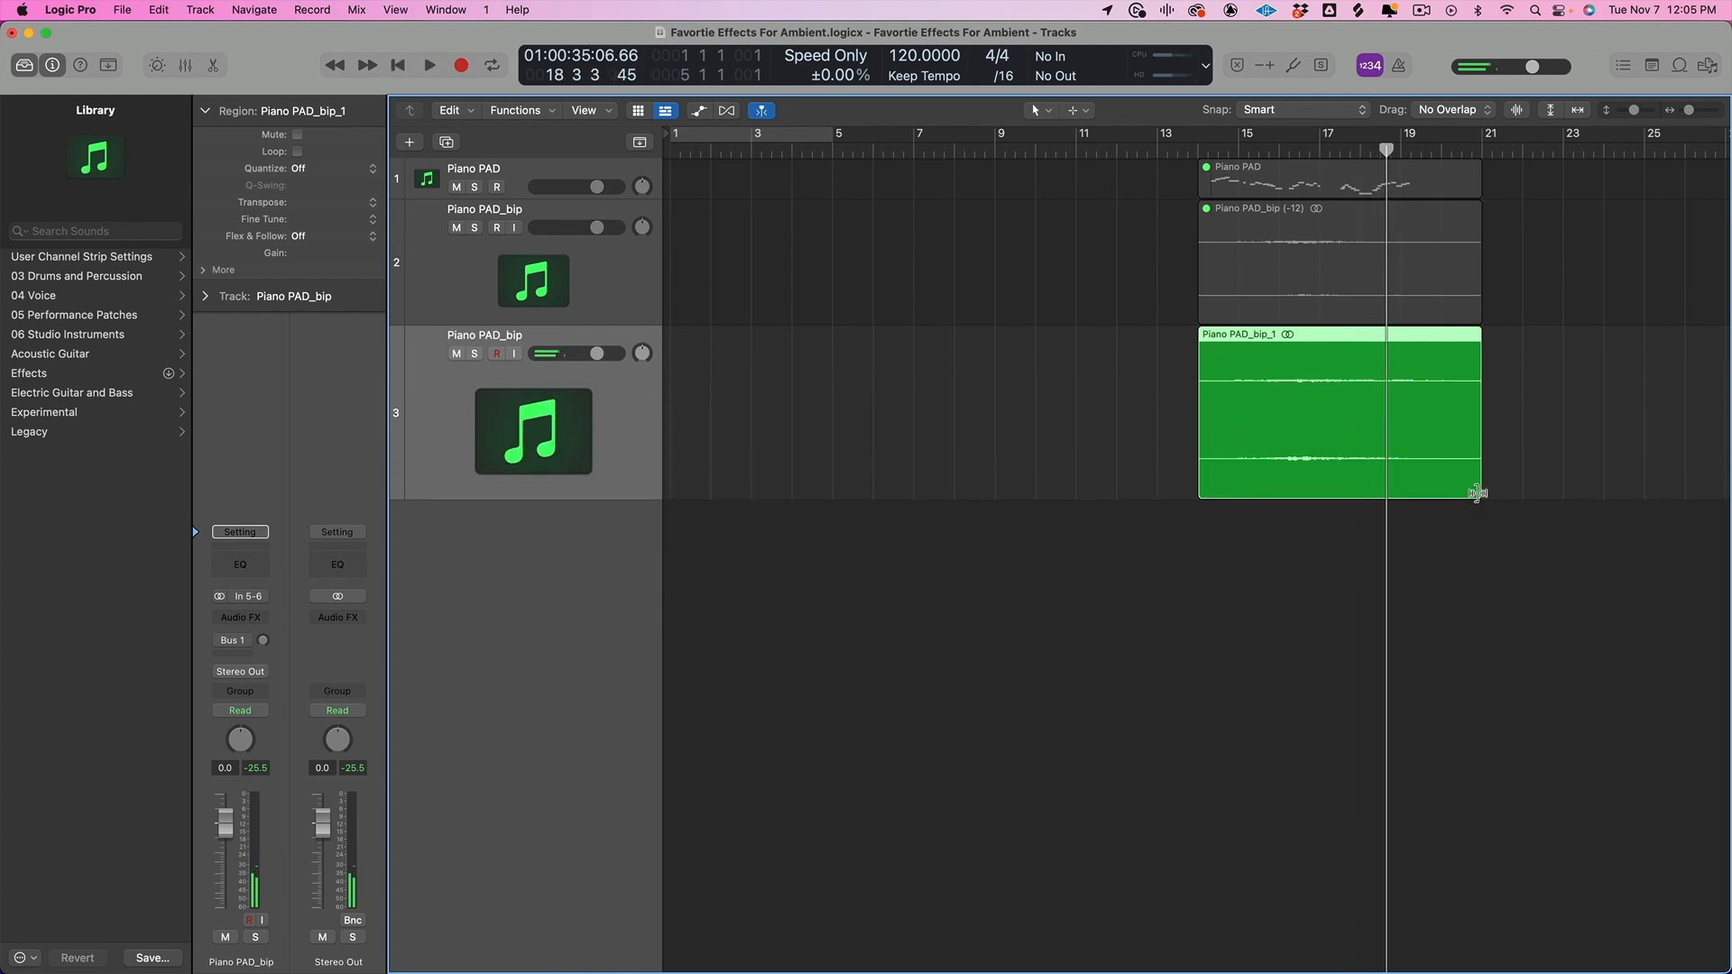
left_click_drag(1477, 494, 1722, 493)
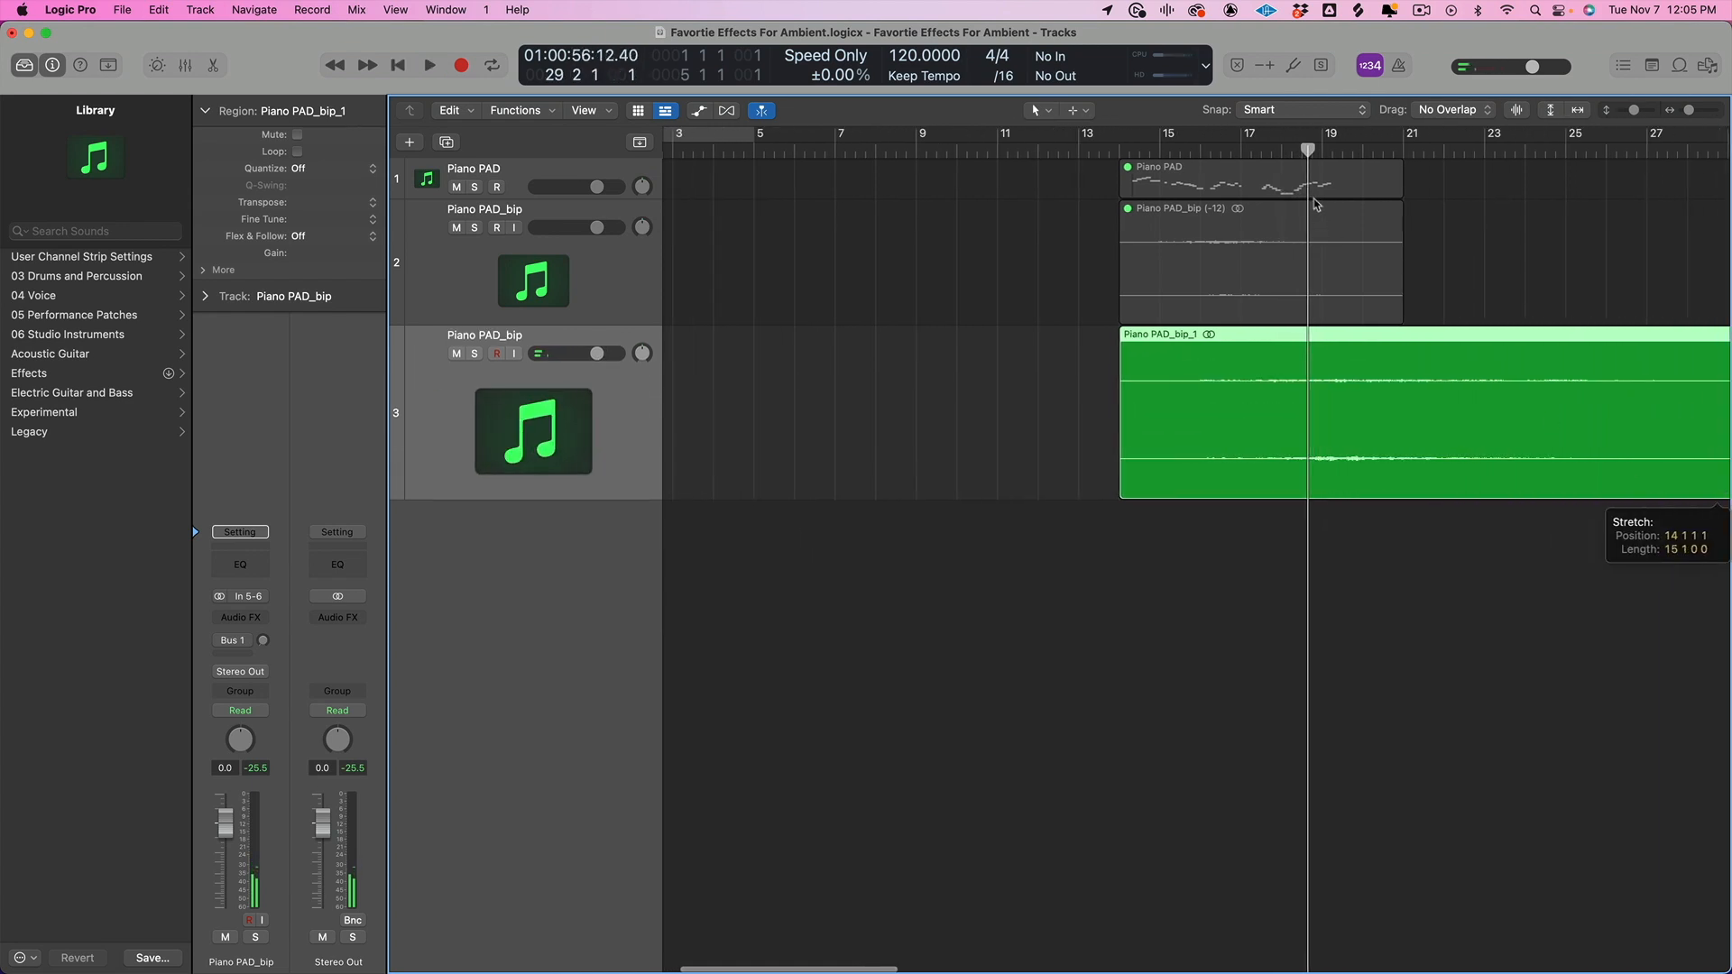
scroll(1416, 424, "right", 8)
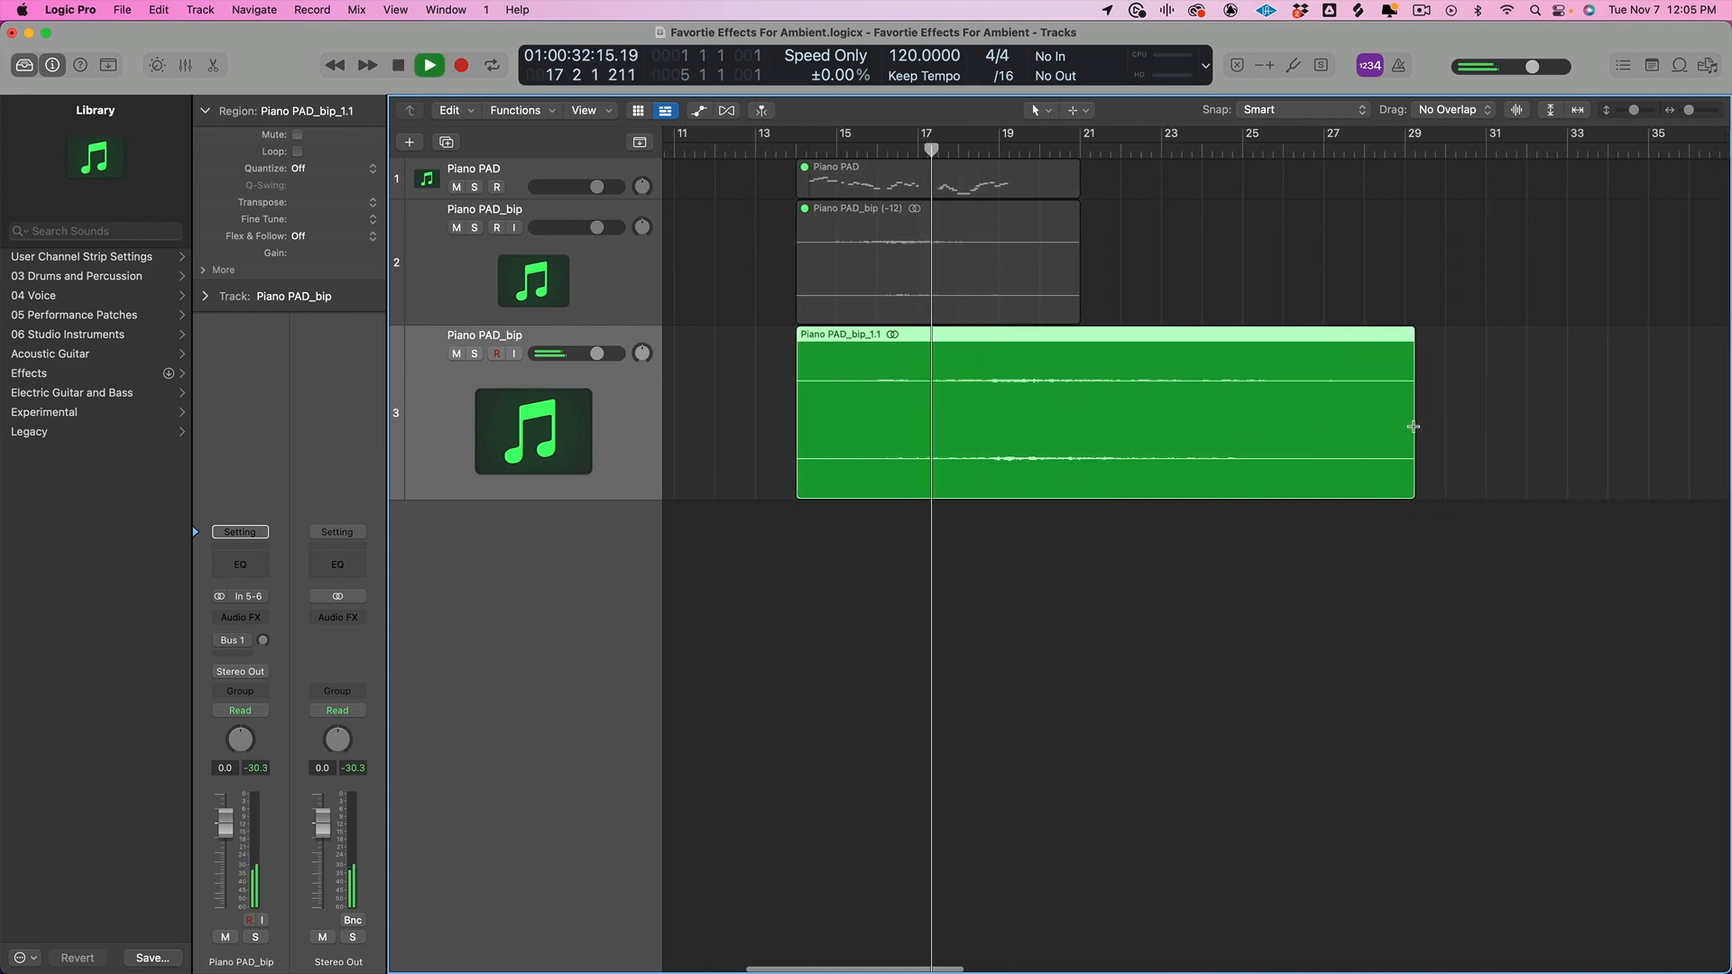